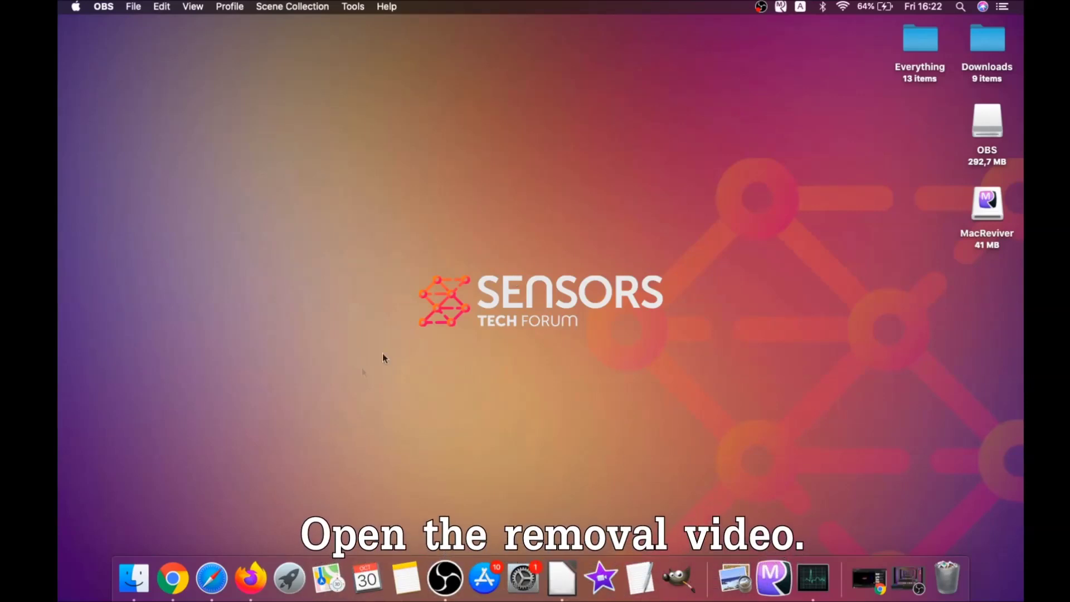
- Restore the YouTube removal video and open the sensorstechforum.com Mac Virus Removal Guide from its description
{"action": "left_click", "coordinate": [180, 576]}
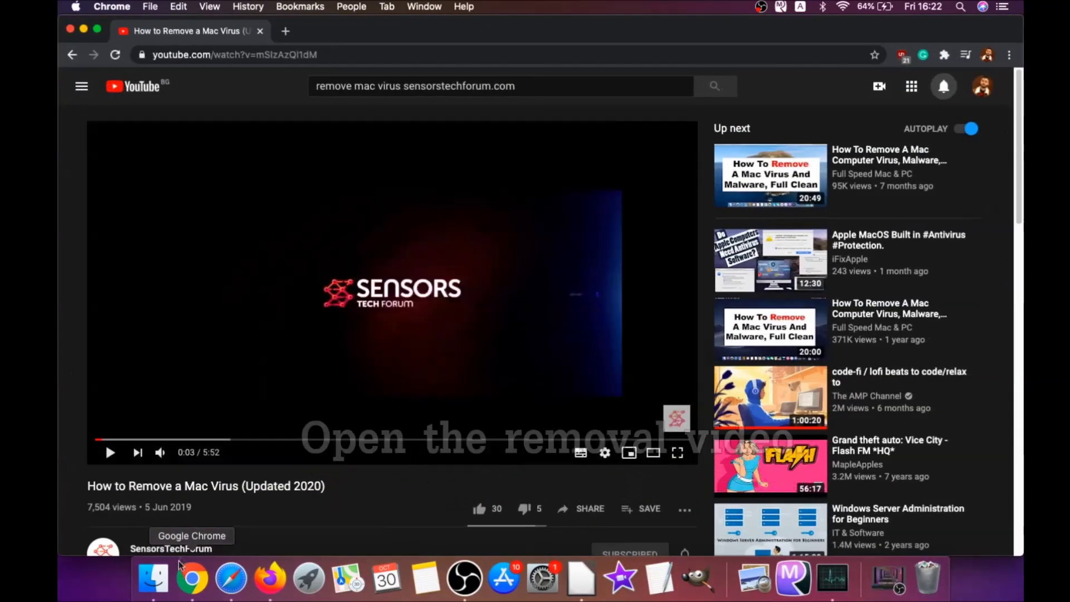
{"action": "scroll", "coordinate": [261, 364], "scroll_direction": "down", "scroll_amount": 5}
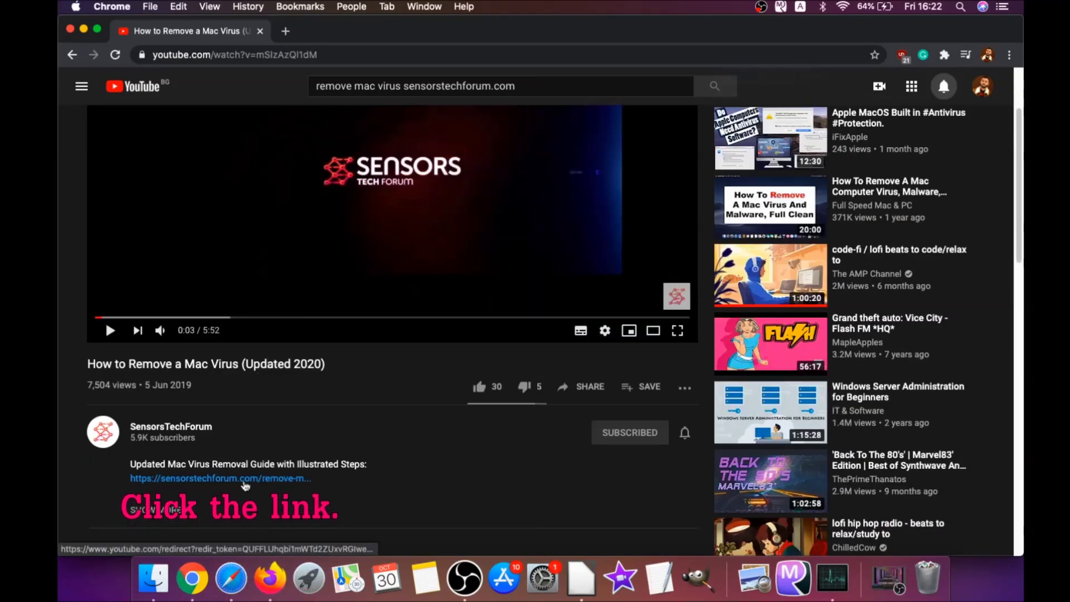
{"action": "left_click", "coordinate": [228, 480]}
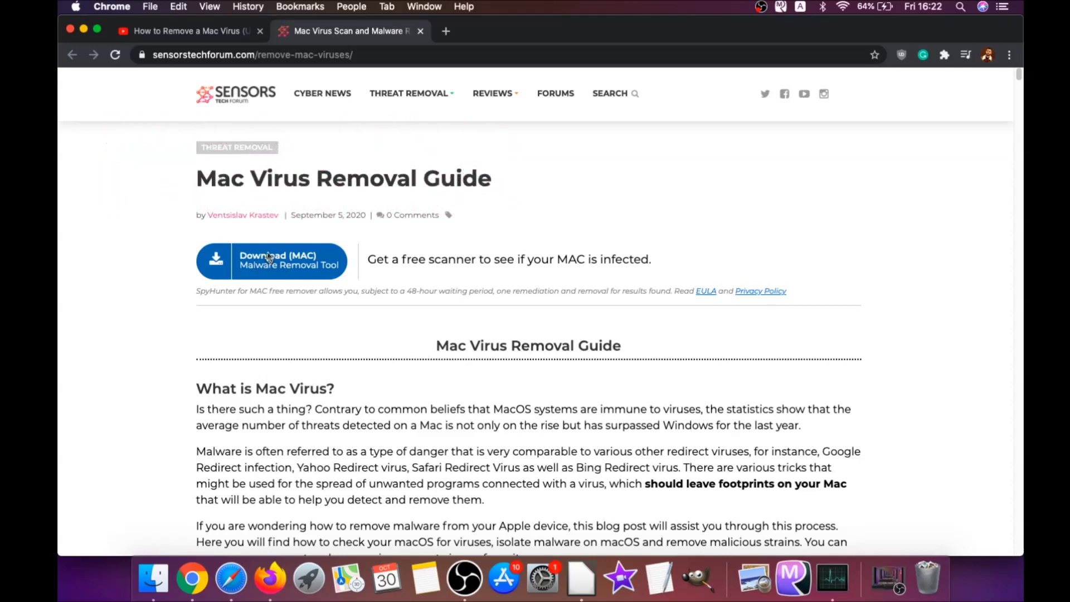
- Download the SpyHunter for Mac .dmg installer, open it from the download shelf, and minimise Chrome
{"action": "left_click", "coordinate": [268, 266]}
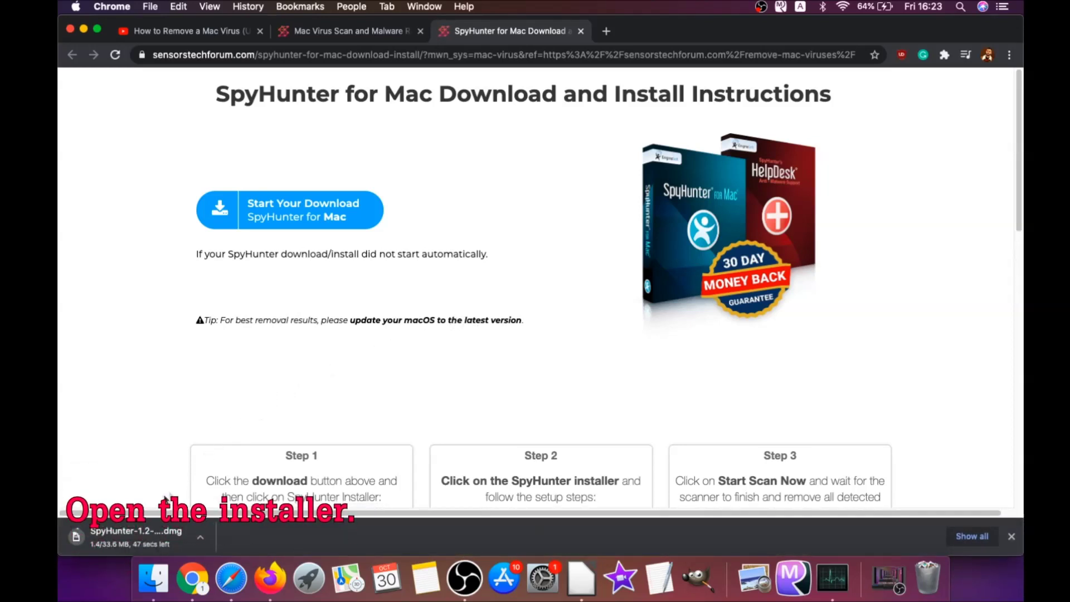
{"action": "left_click", "coordinate": [109, 535]}
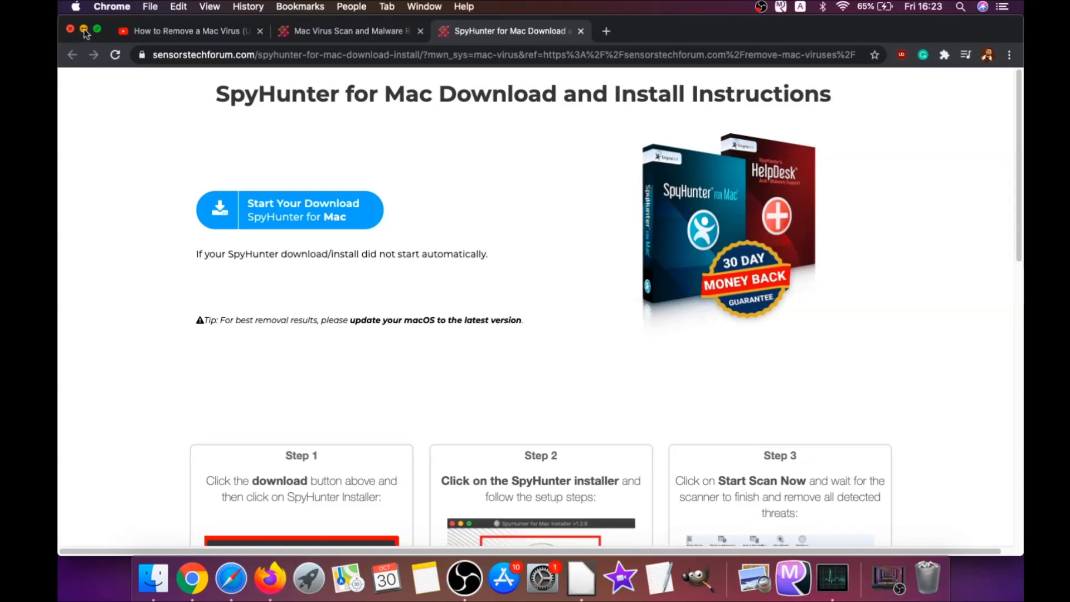
{"action": "left_click", "coordinate": [83, 29]}
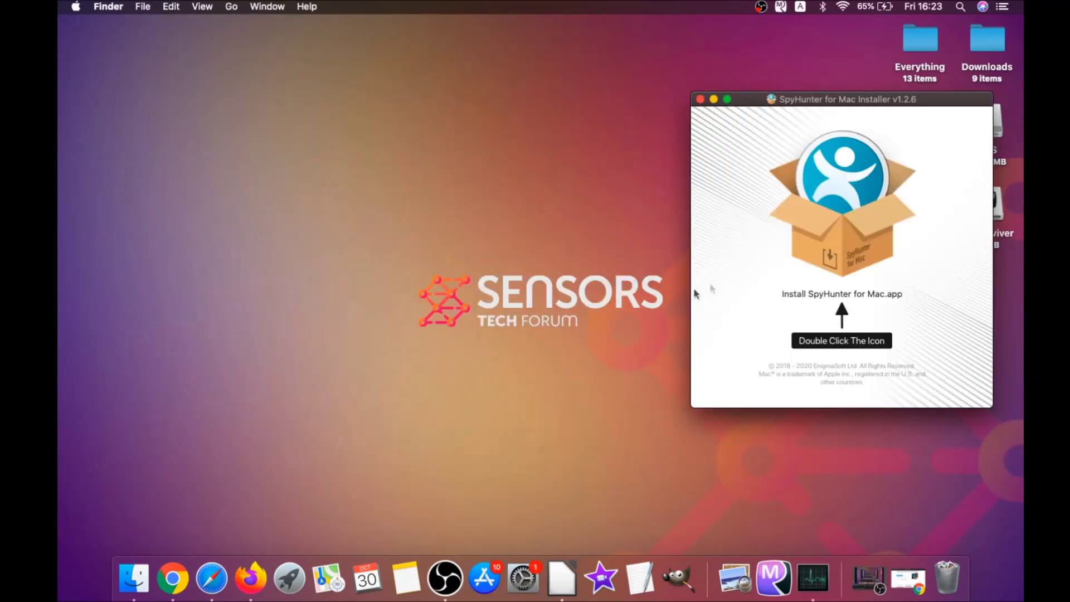
- Launch Install SpyHunter for Mac.app from the disk image and confirm Open at the security warning
{"action": "double_click", "coordinate": [832, 238]}
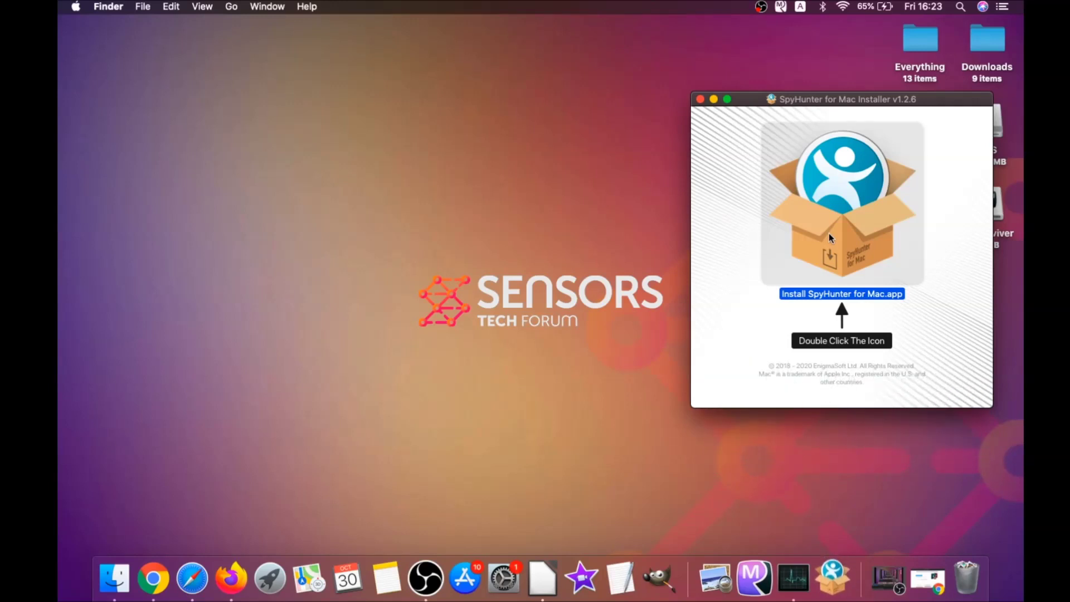
{"action": "left_click", "coordinate": [714, 101]}
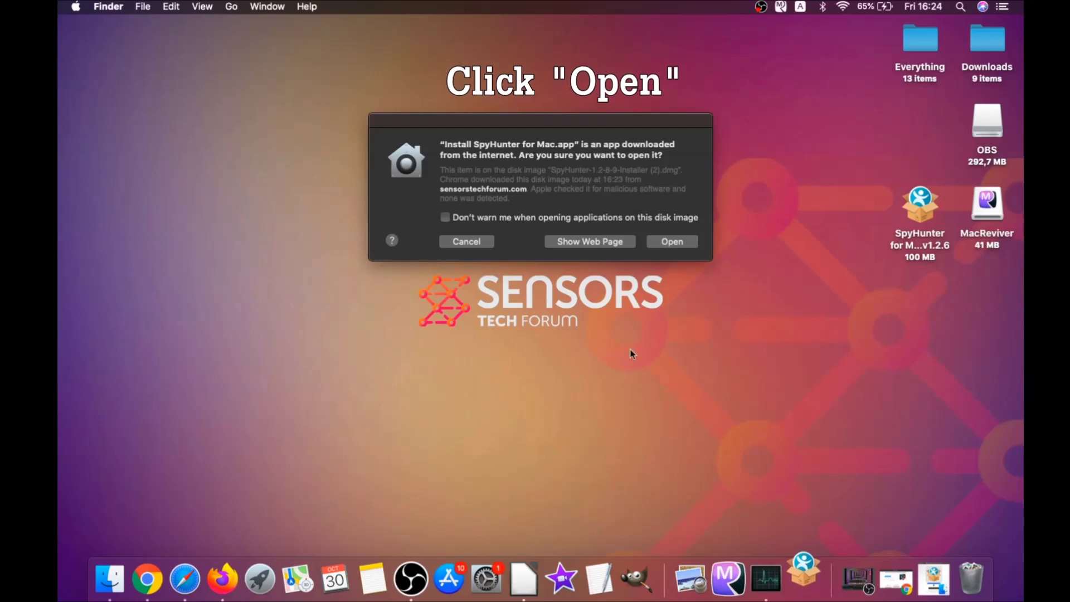
{"action": "left_click", "coordinate": [660, 242]}
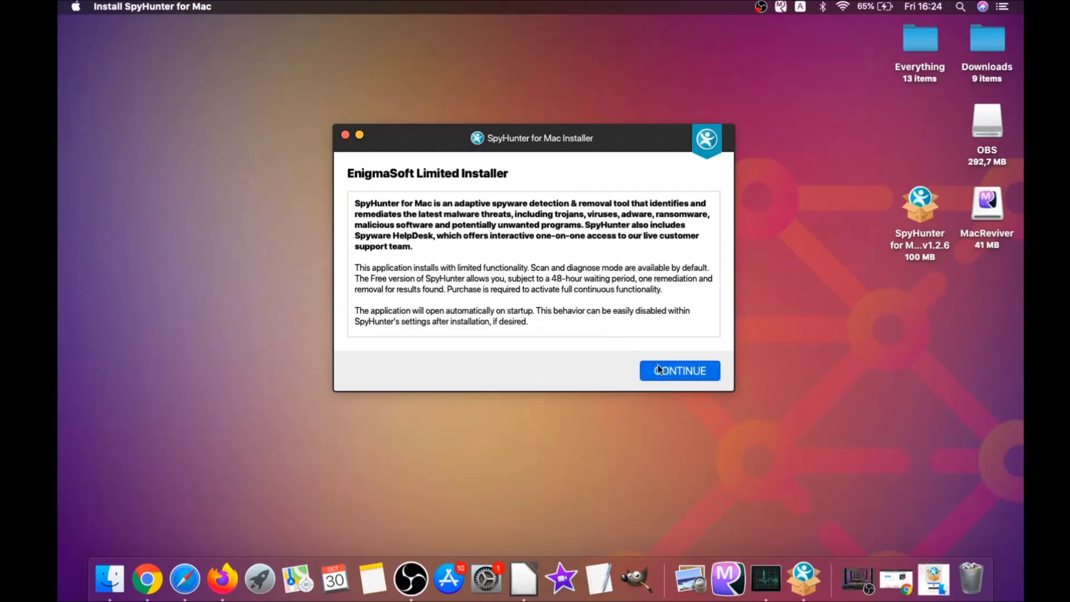
- Continue past the introduction, accept the EULA/TOS terms, and install SpyHunter for Mac
{"action": "left_click", "coordinate": [657, 365]}
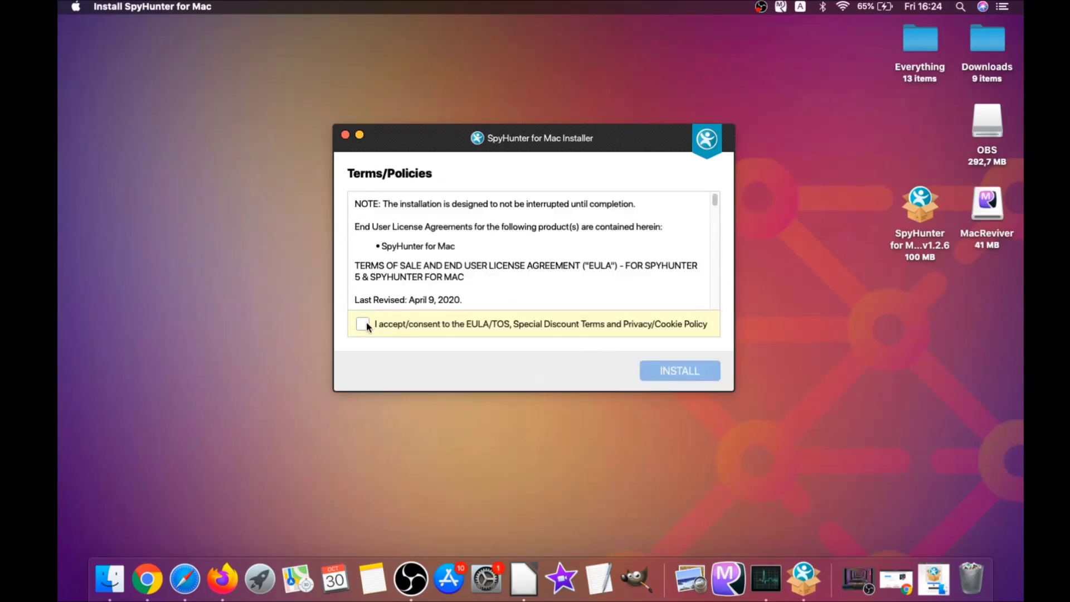
{"action": "left_click", "coordinate": [363, 323]}
{"action": "left_click", "coordinate": [652, 370]}
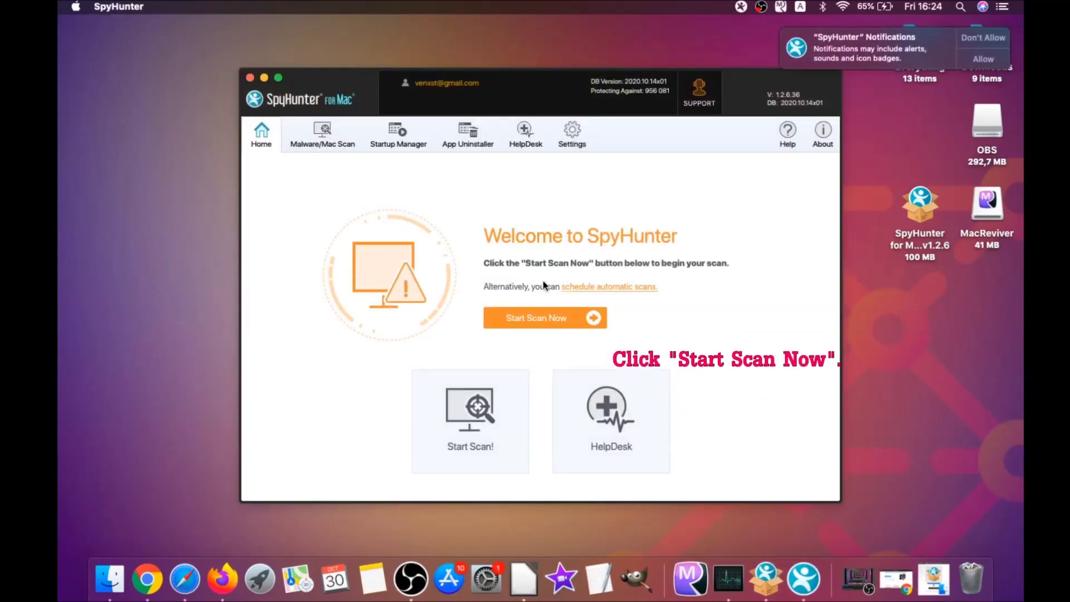
- Run a SpyHunter scan and remove MacReviverSetup.dmg, ignoring the potentially unwanted programs
{"action": "left_click", "coordinate": [543, 316]}
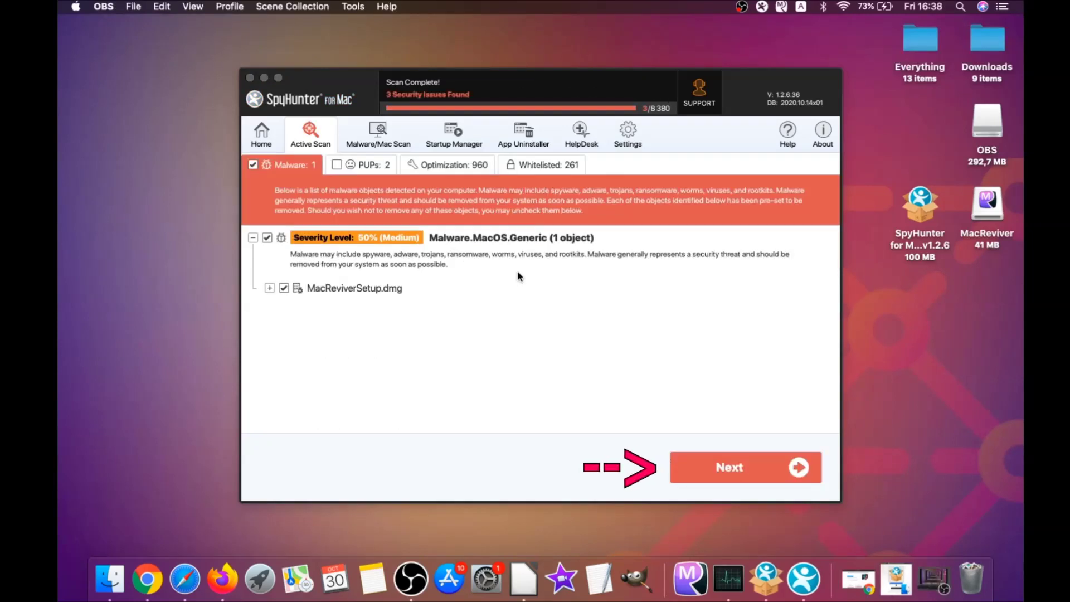
{"action": "left_click", "coordinate": [734, 472]}
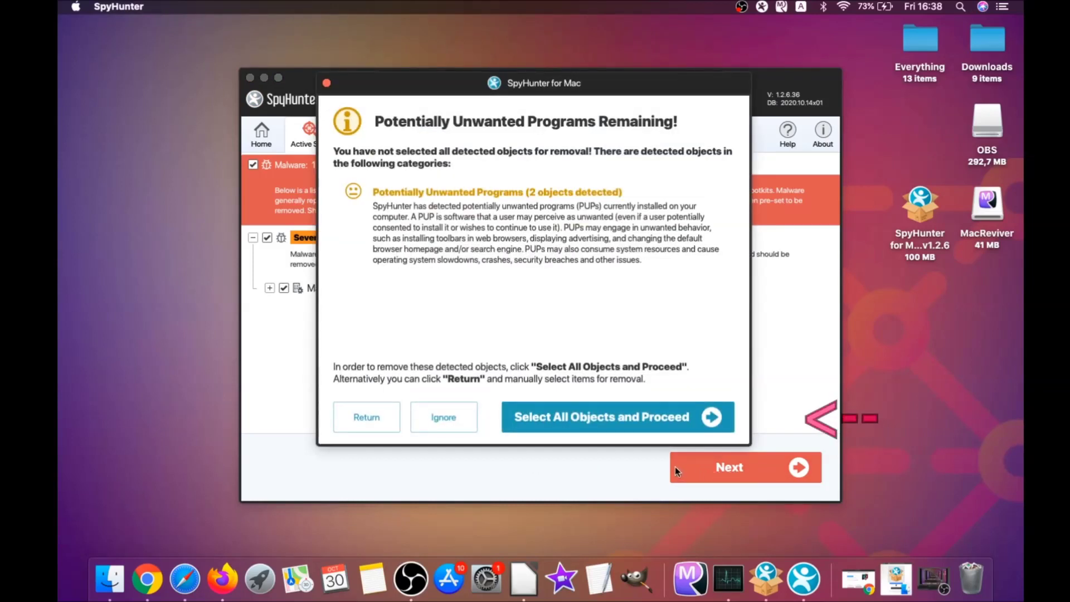
{"action": "left_click", "coordinate": [421, 419]}
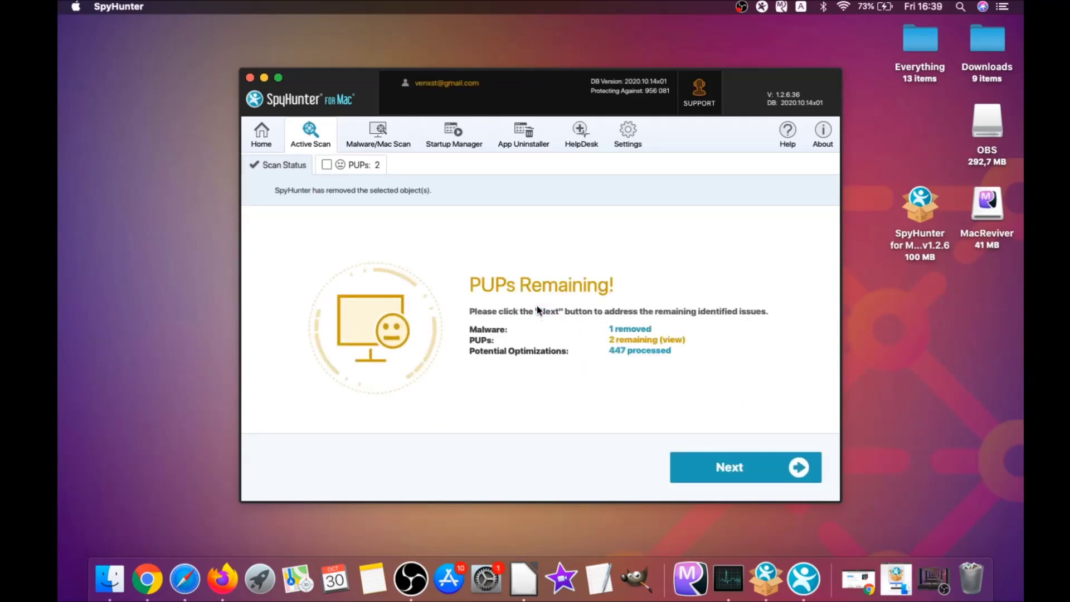
- Select the 2 remaining MacReviver PUPs, remove them, and finish the cleanup
{"action": "left_click", "coordinate": [361, 163]}
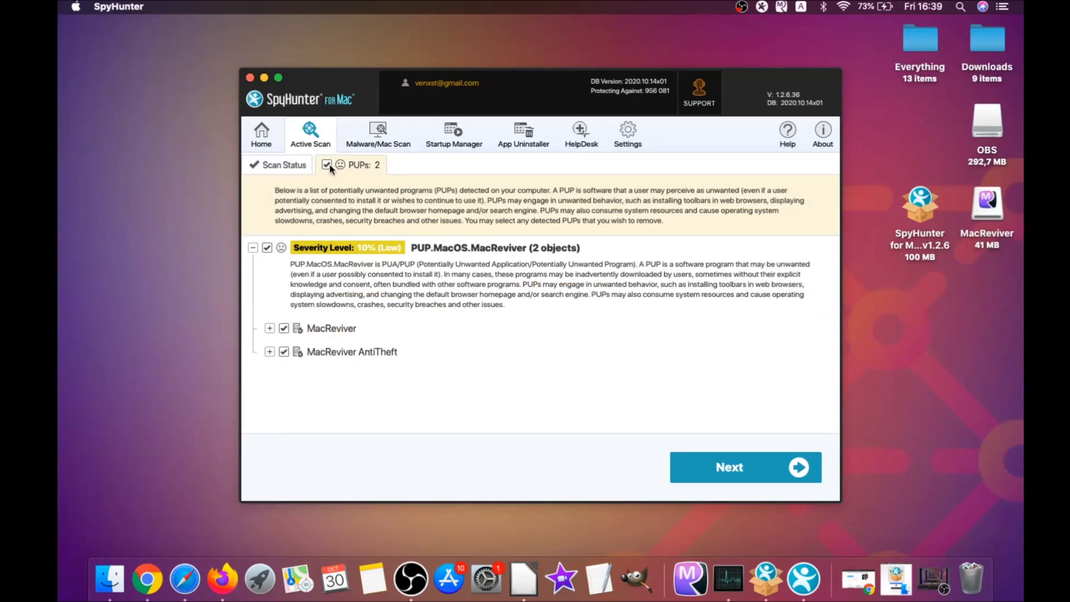
{"action": "left_click", "coordinate": [740, 462]}
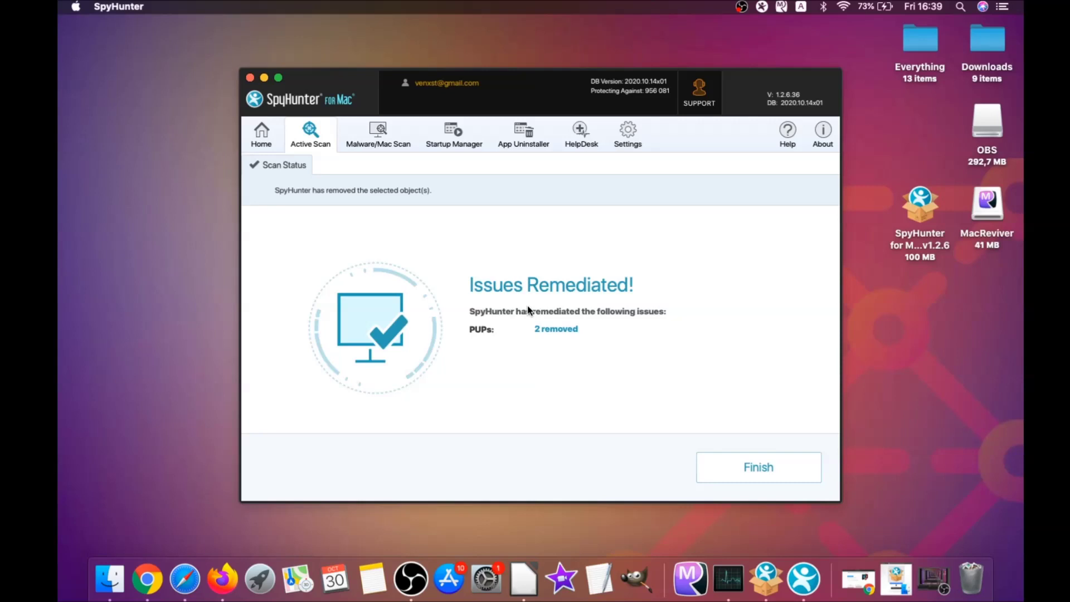
{"action": "left_click", "coordinate": [764, 468]}
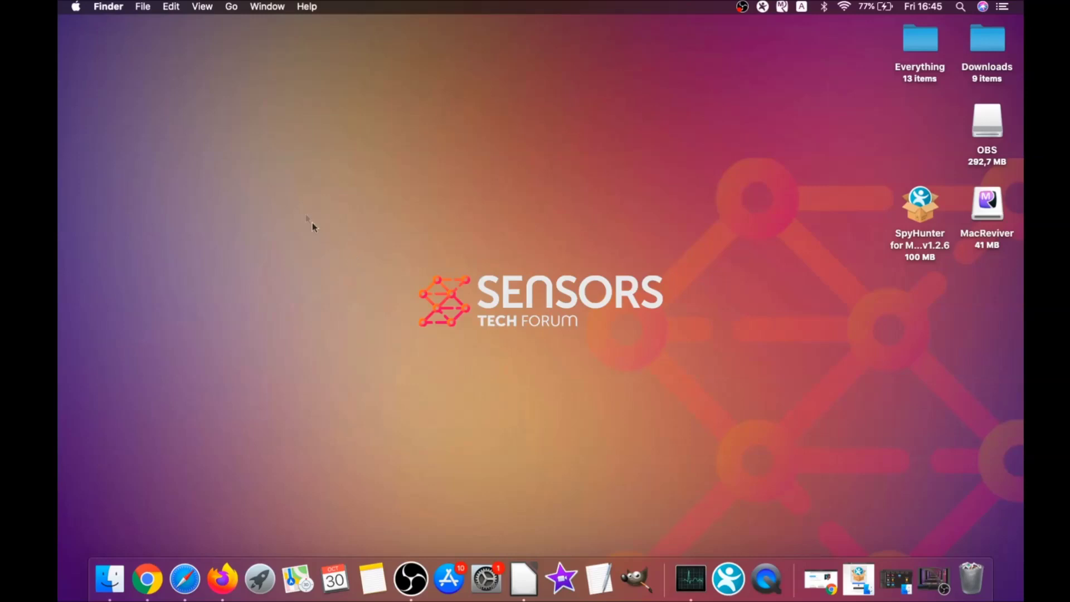
- Move MacReviver.app from the Applications folder to the Bin
{"action": "left_click", "coordinate": [232, 7]}
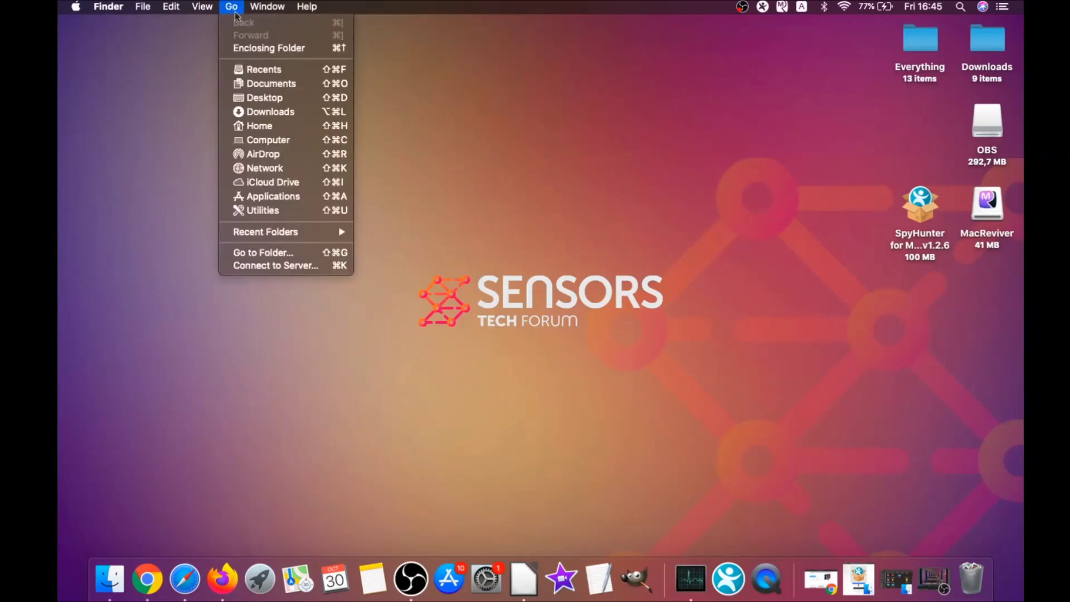
{"action": "left_click", "coordinate": [270, 196]}
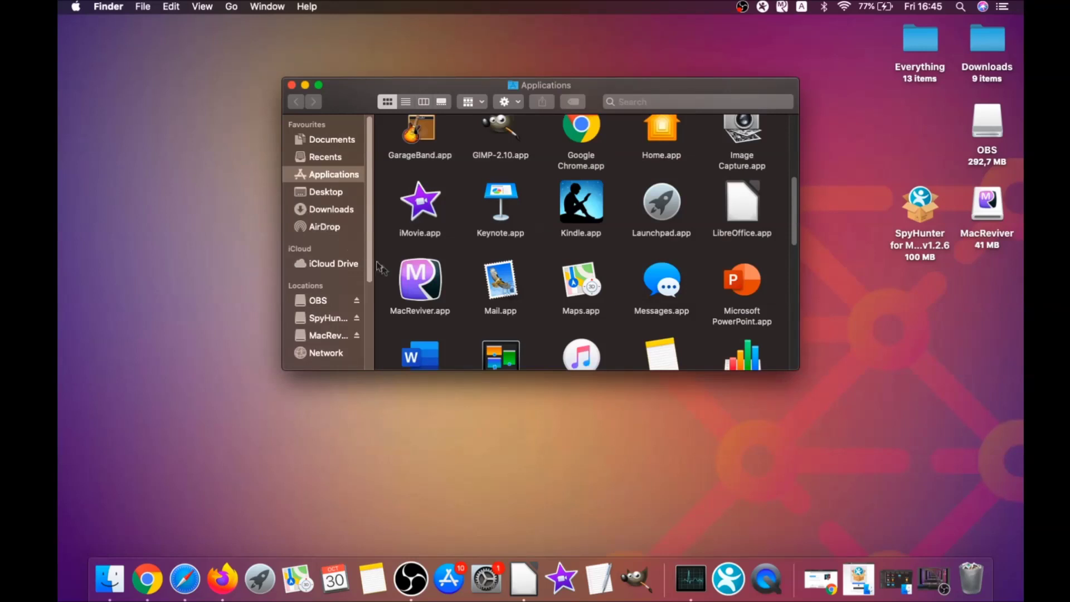
{"action": "left_click", "coordinate": [410, 280]}
{"action": "left_click_drag", "start_coordinate": [415, 281], "coordinate": [971, 571]}
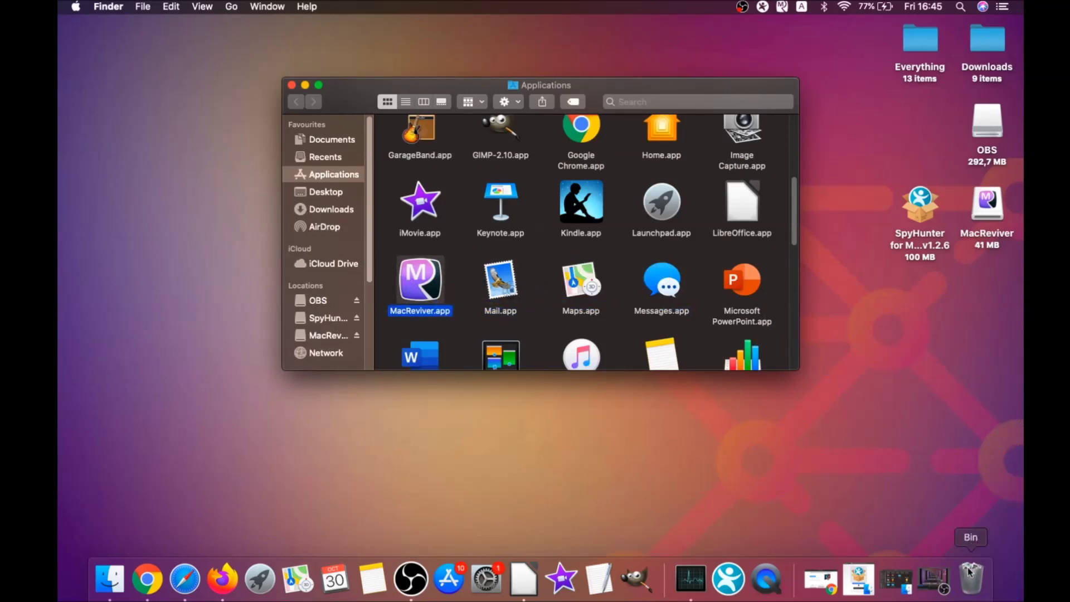
- Close the Applications window and open the Utilities folder from the Go menu
{"action": "left_click", "coordinate": [291, 86]}
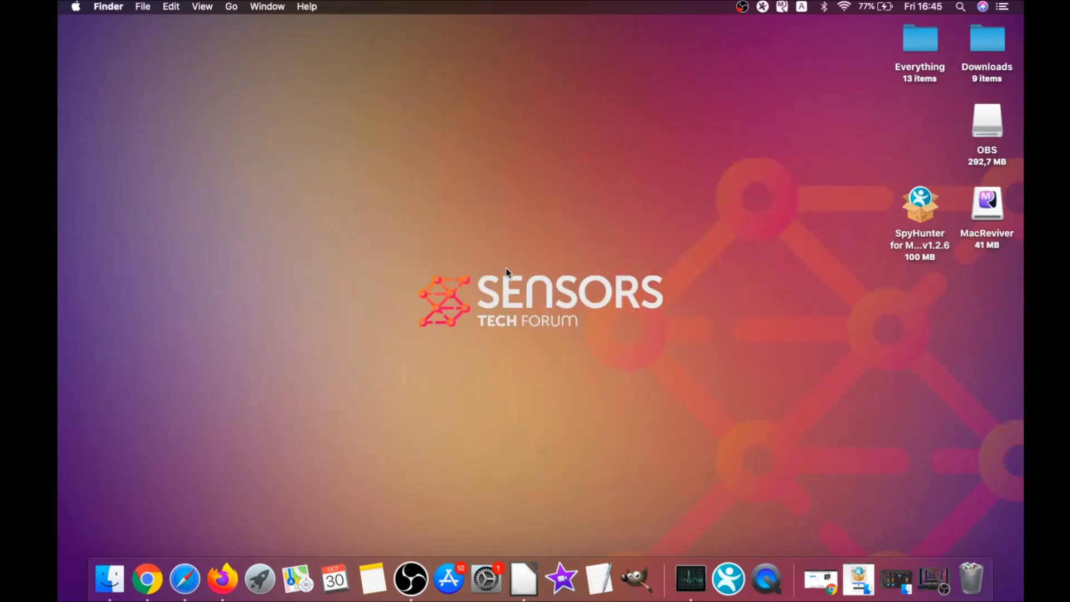
{"action": "left_click", "coordinate": [233, 7]}
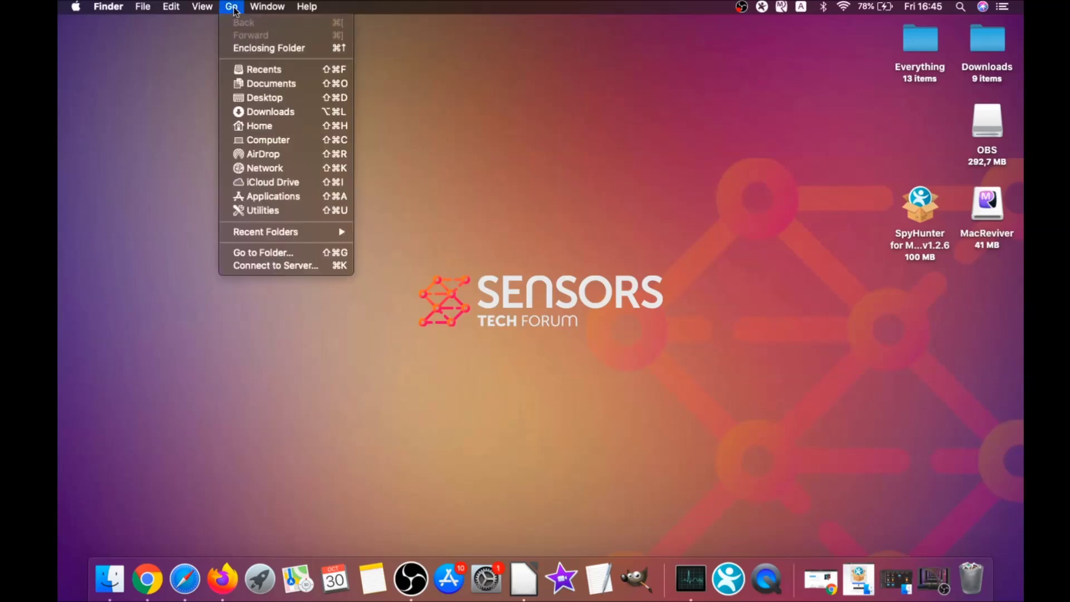
{"action": "left_click", "coordinate": [280, 213]}
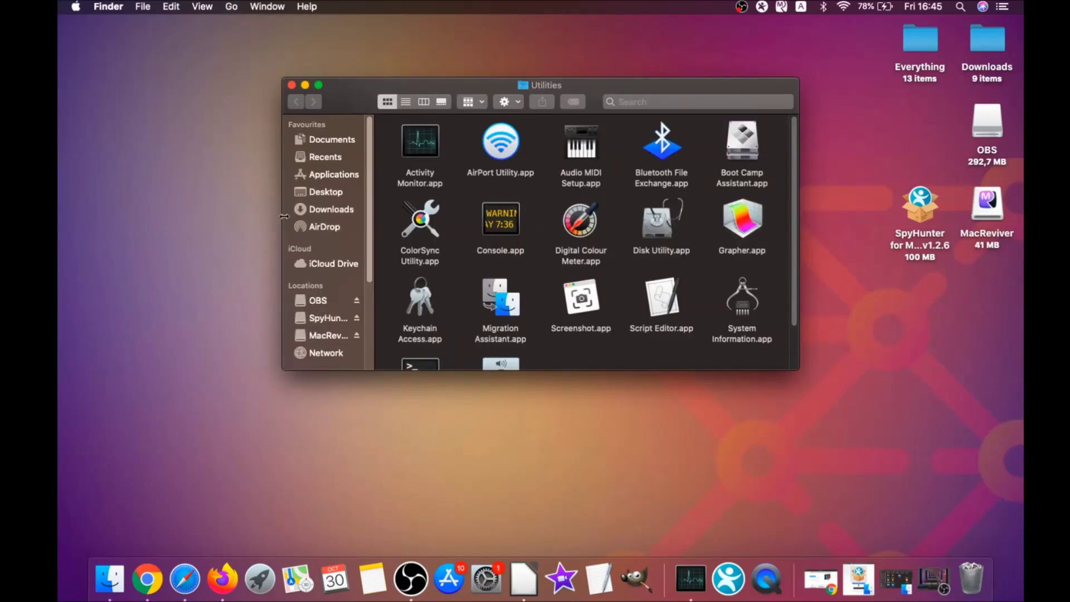
- Launch Activity Monitor and force quit the lsd process
{"action": "double_click", "coordinate": [420, 146]}
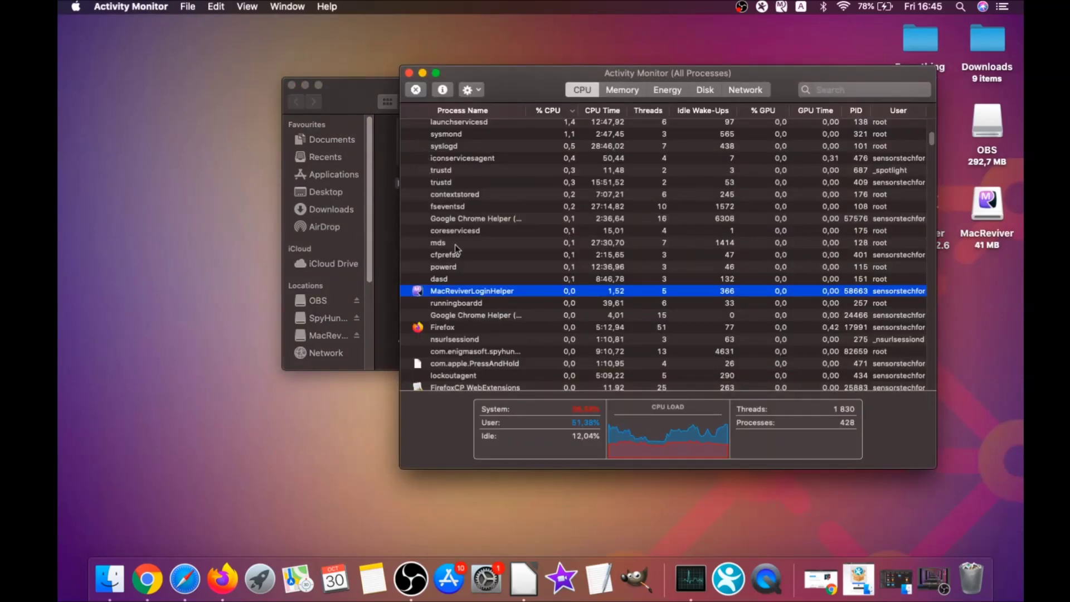
{"action": "left_click", "coordinate": [453, 292]}
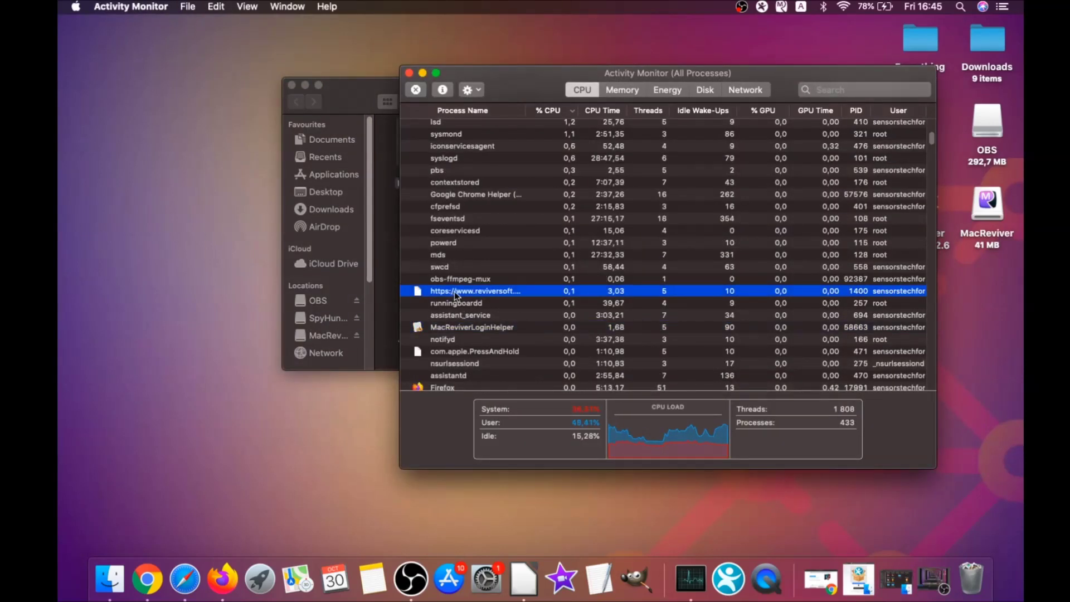
{"action": "scroll", "coordinate": [457, 292], "scroll_direction": "down", "scroll_amount": 5}
{"action": "scroll", "coordinate": [446, 335], "scroll_direction": "up", "scroll_amount": 5}
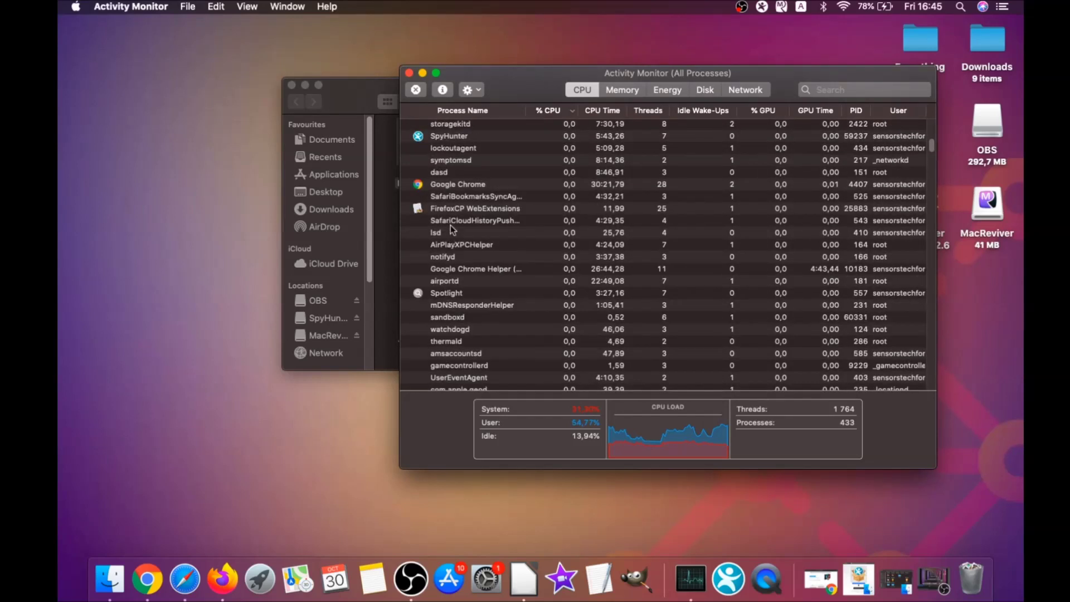
{"action": "left_click", "coordinate": [448, 229]}
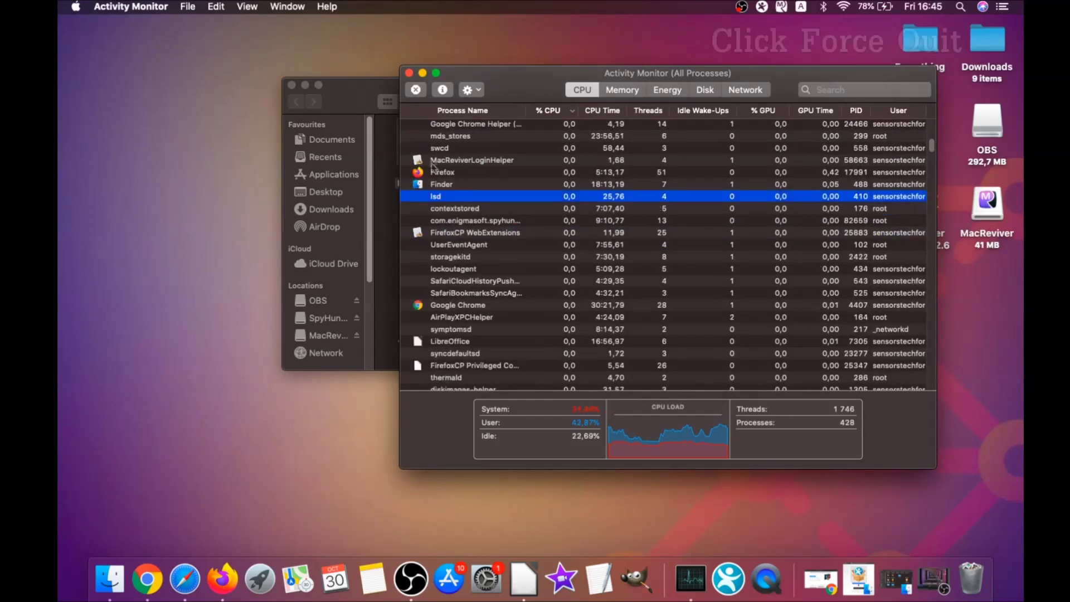
{"action": "left_click", "coordinate": [416, 90]}
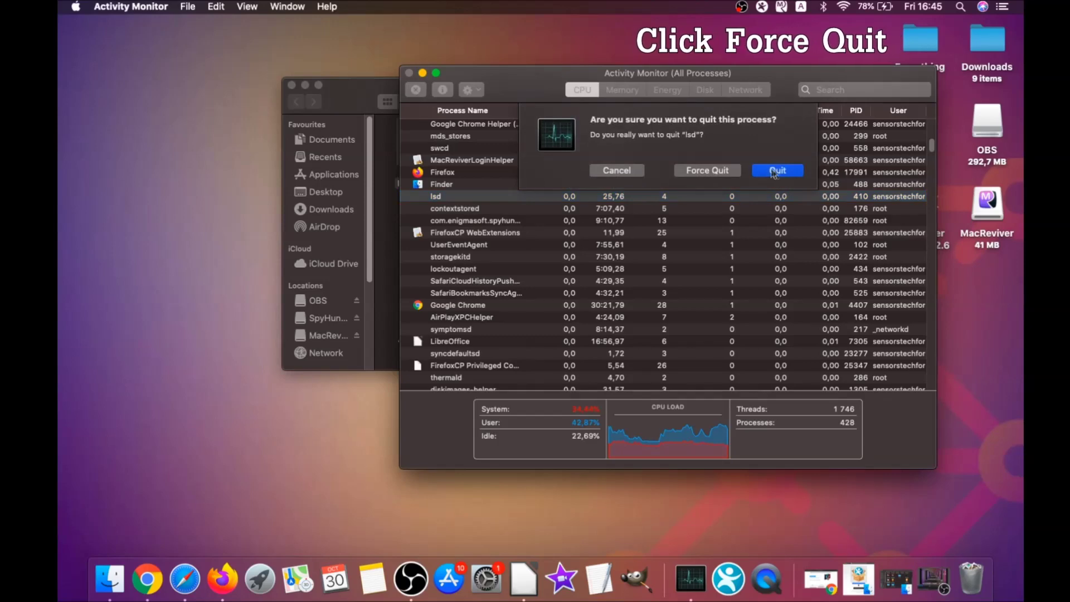
{"action": "left_click", "coordinate": [703, 170]}
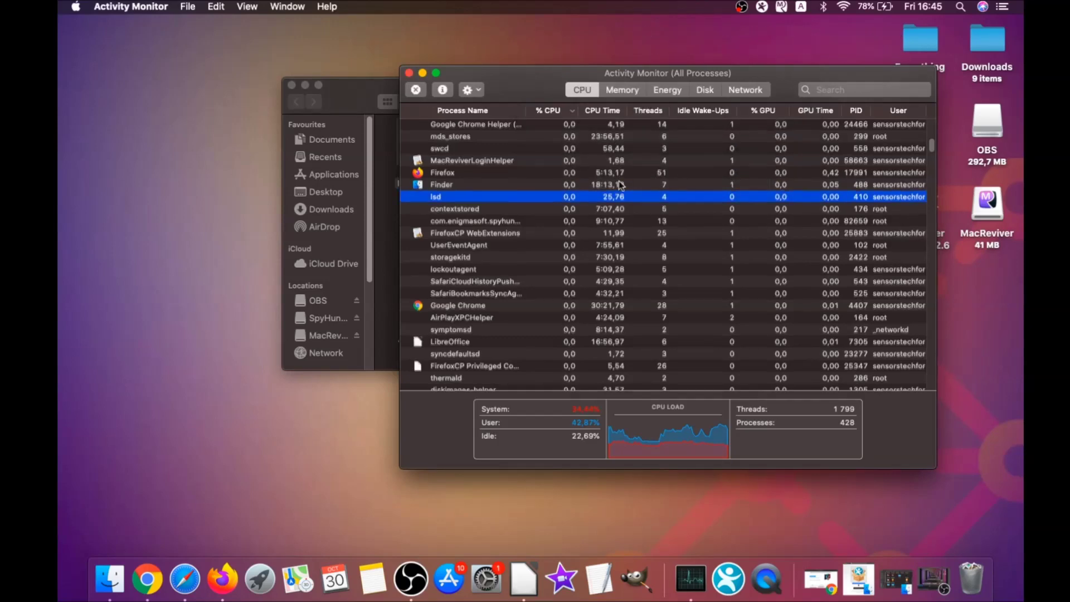
- Force quit MacReviverLoginHelper, then close Activity Monitor and the Utilities window
{"action": "left_click", "coordinate": [494, 198]}
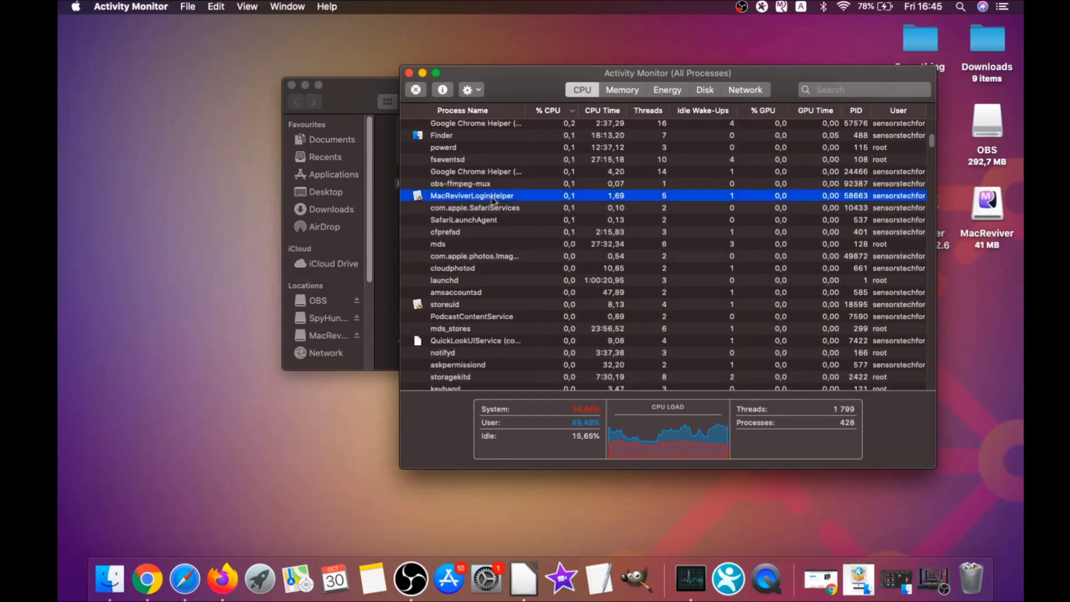
{"action": "left_click", "coordinate": [418, 91]}
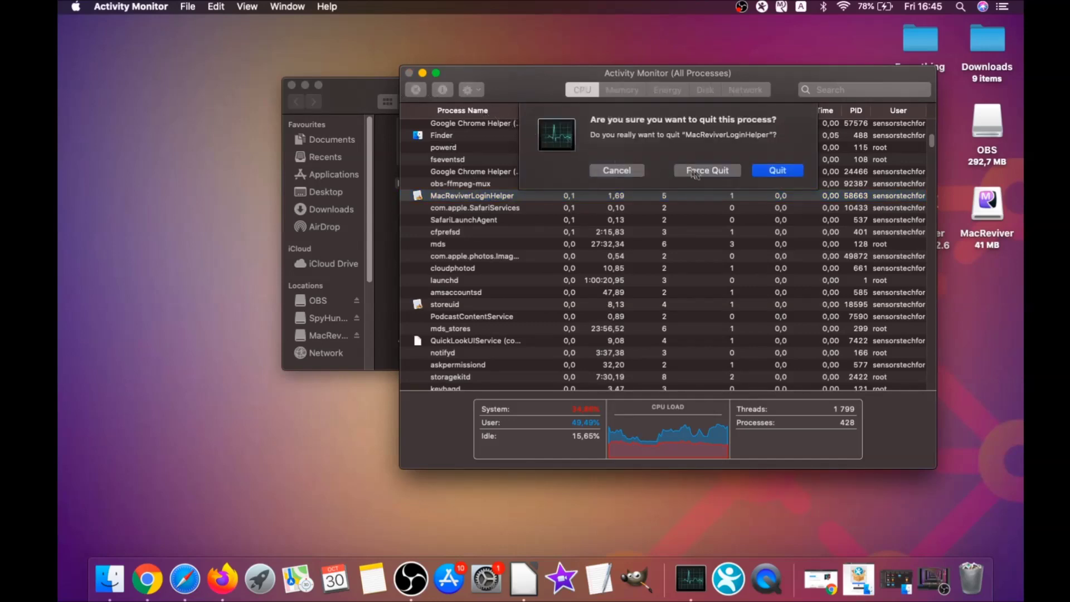
{"action": "left_click", "coordinate": [691, 171]}
{"action": "scroll", "coordinate": [493, 191], "scroll_direction": "up", "scroll_amount": 6}
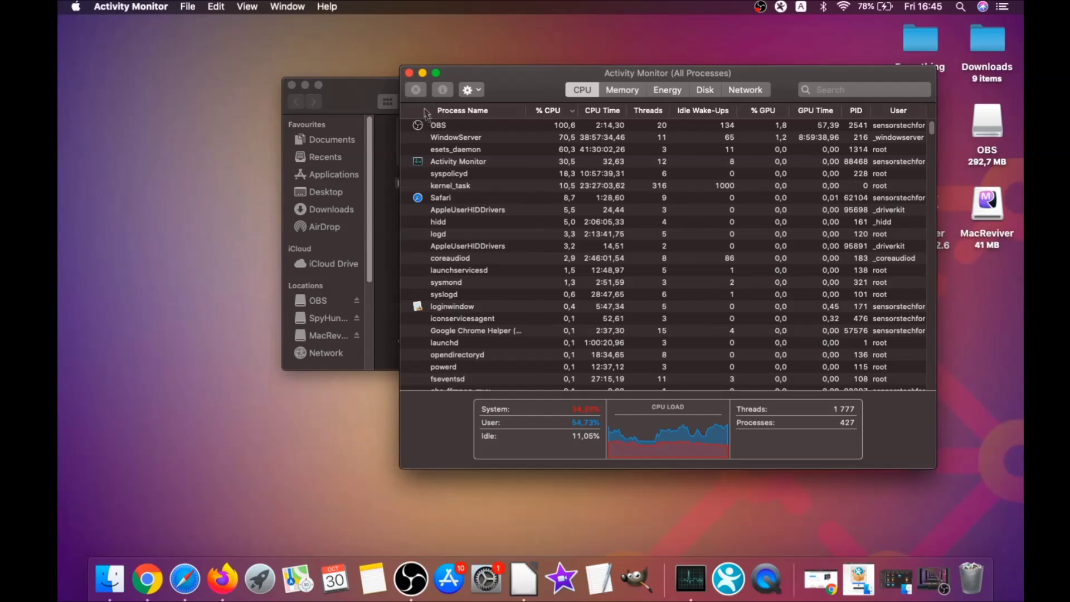
{"action": "left_click", "coordinate": [408, 73]}
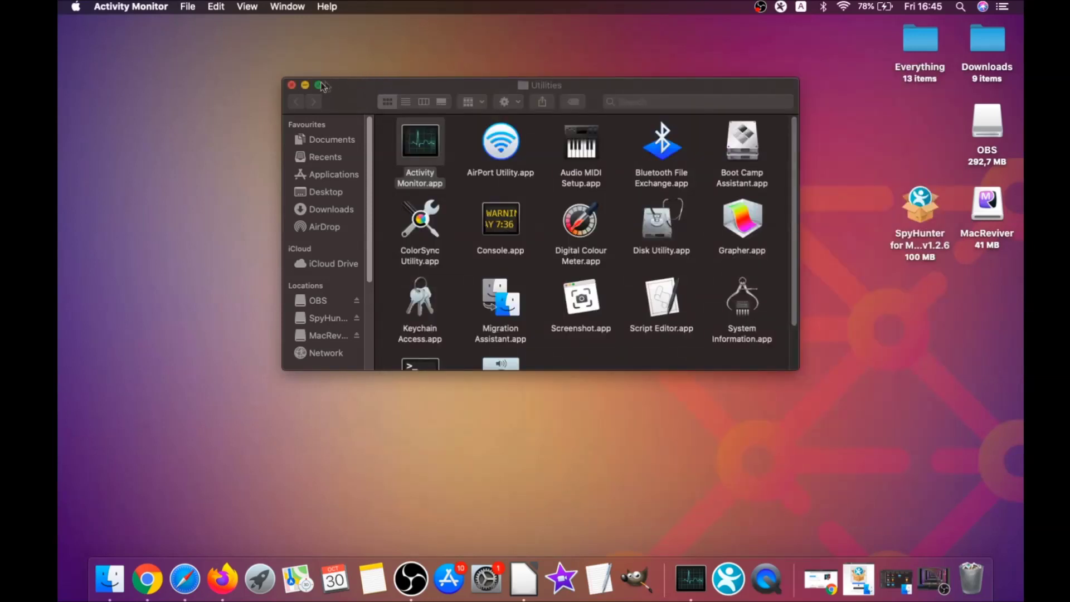
{"action": "left_click", "coordinate": [291, 85]}
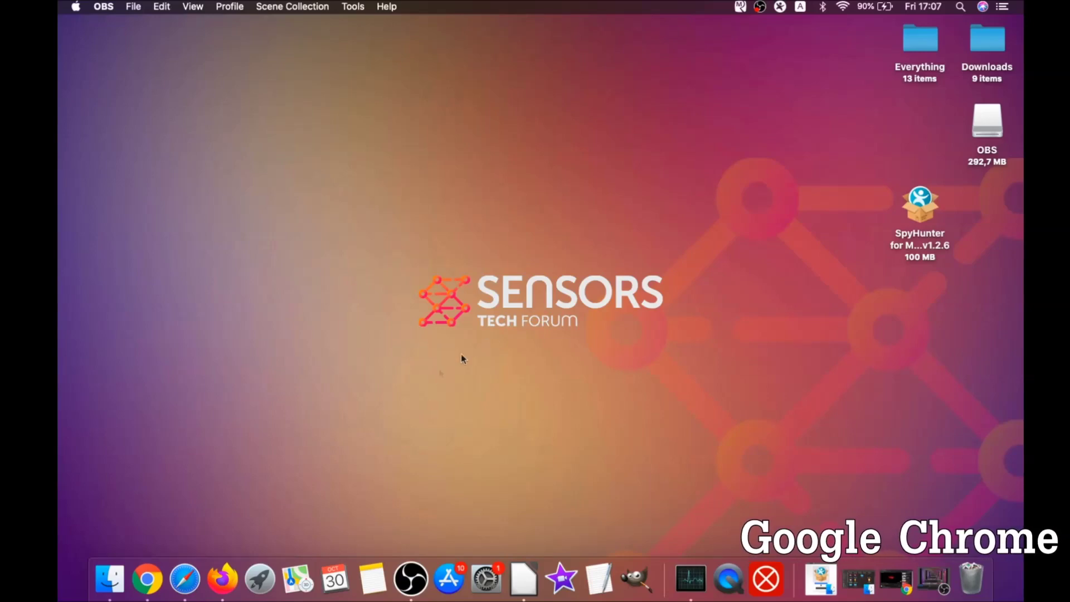
- Bring Chrome forward and go to about://settings/clearBrowserData
{"action": "left_click", "coordinate": [147, 578]}
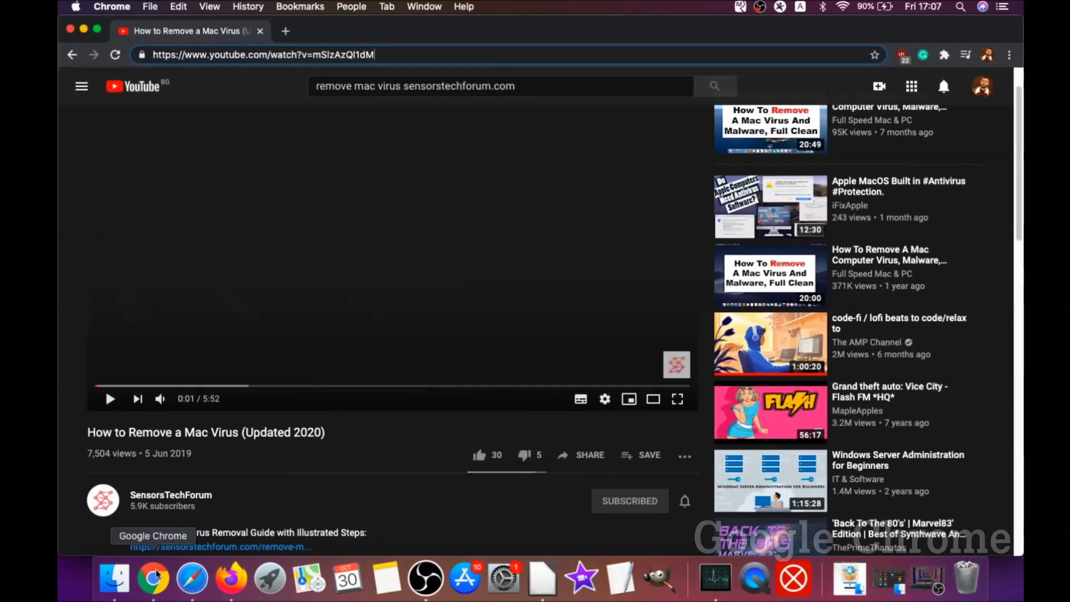
{"action": "left_click", "coordinate": [377, 56]}
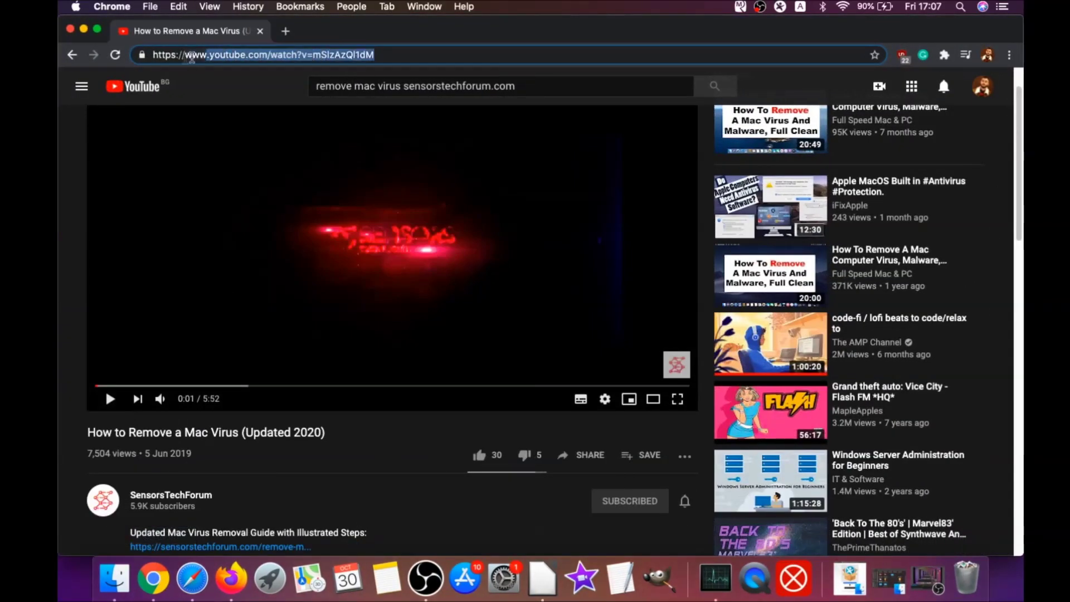
{"action": "type", "text": "about"}
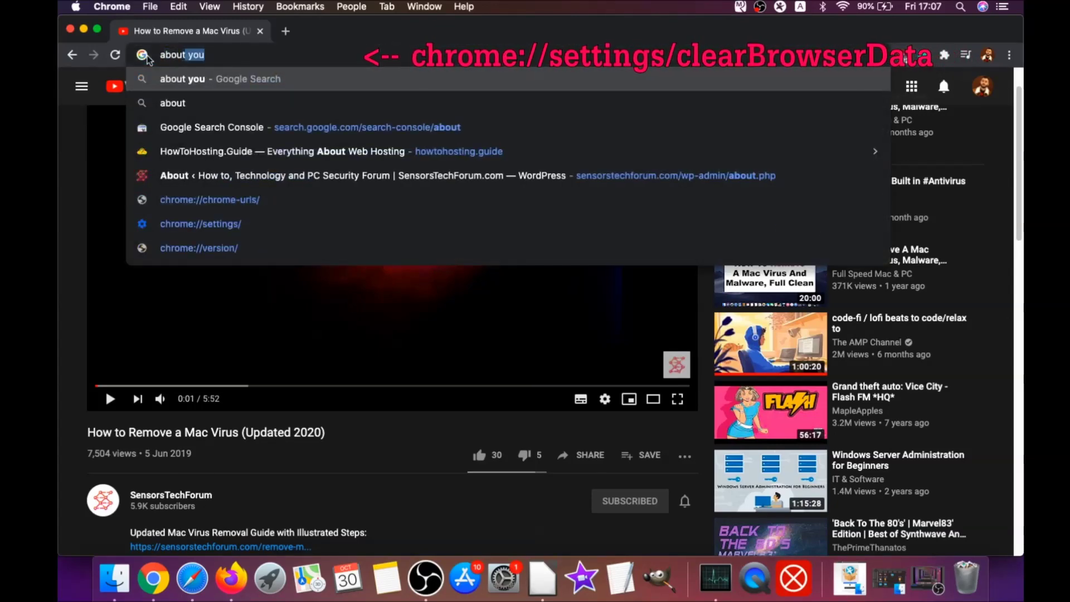
{"action": "type", "text": "://settings"}
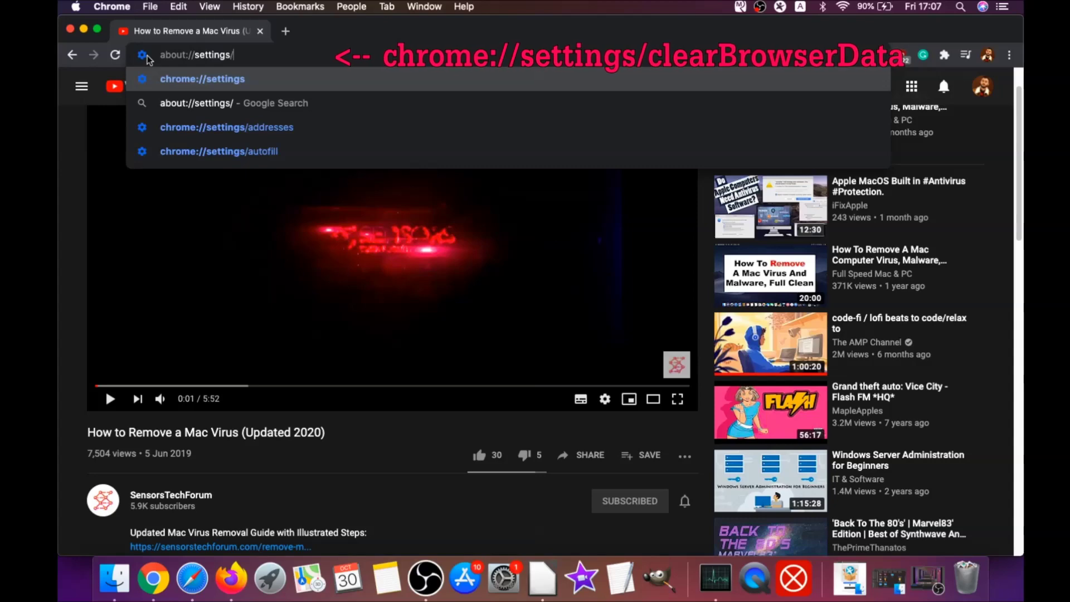
{"action": "type", "text": "/clearBr"}
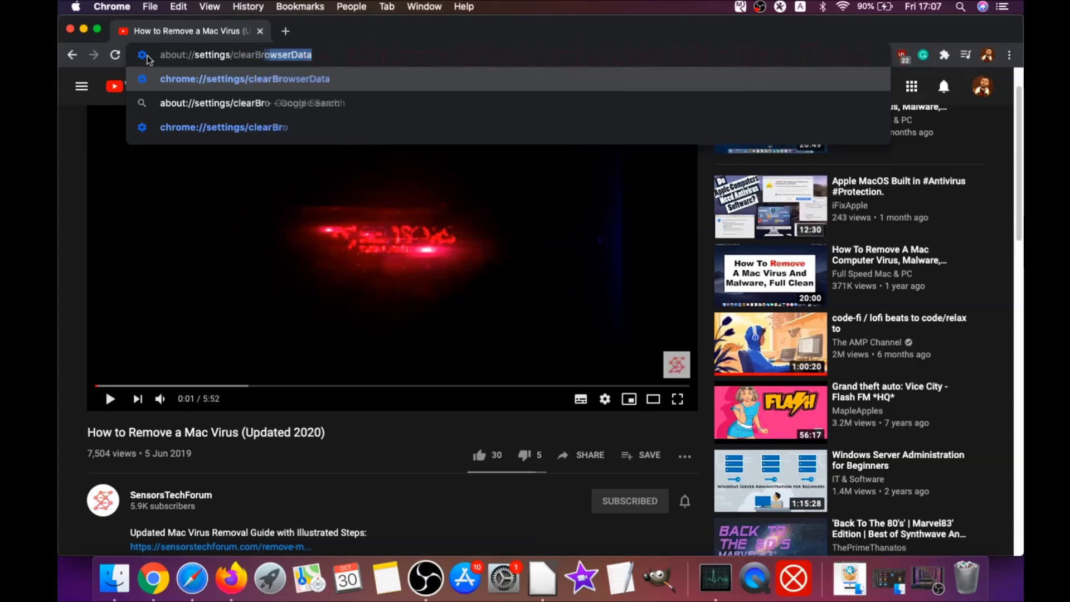
{"action": "type", "text": "owserData"}
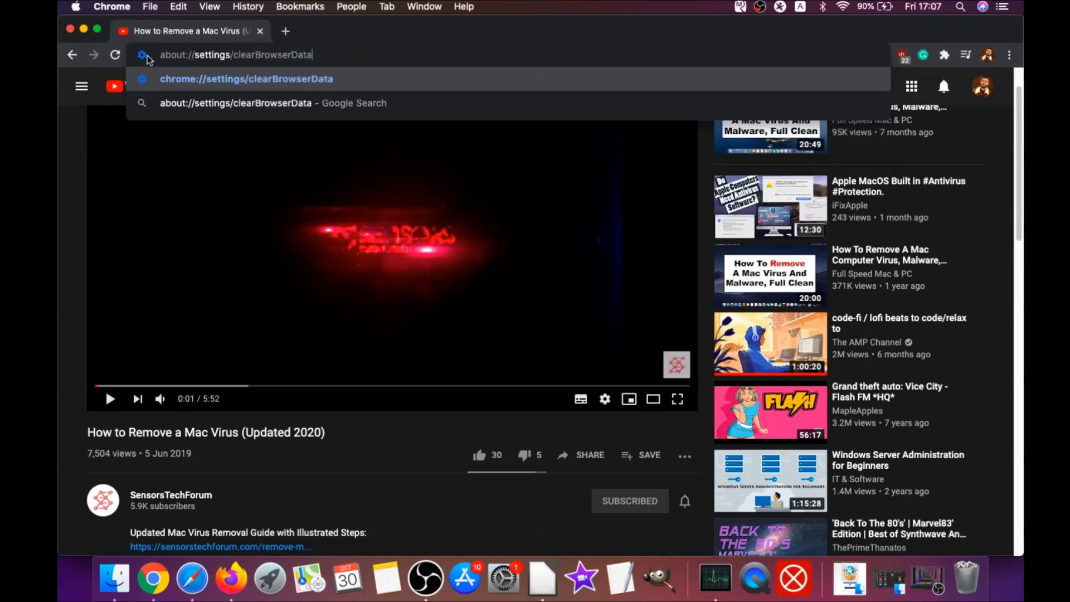
{"action": "key", "text": "Return"}
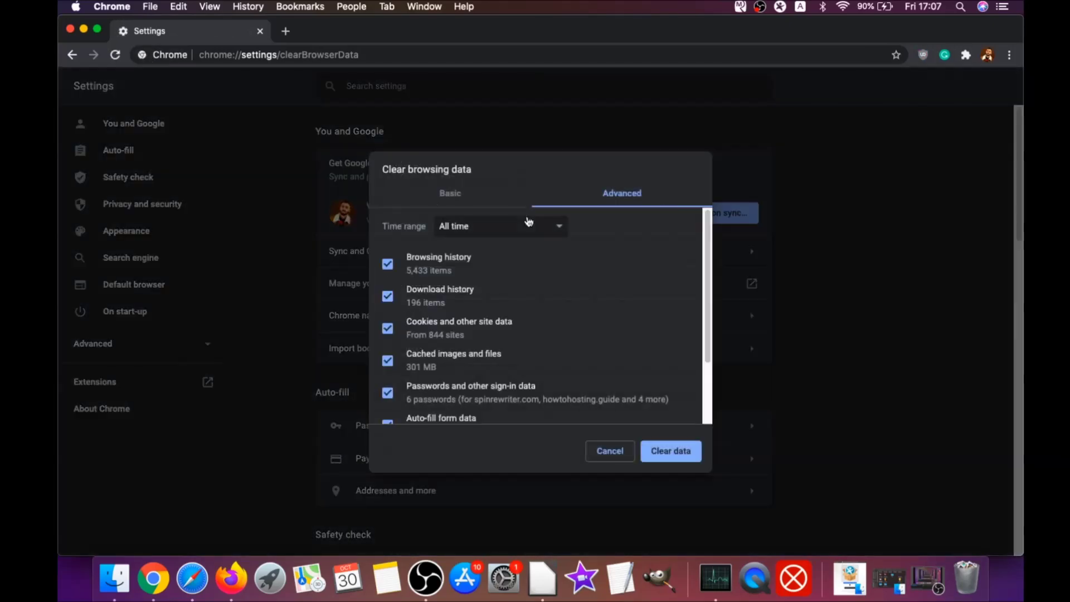
- Clear browsing data for All time with Passwords unticked
{"action": "left_click", "coordinate": [489, 229]}
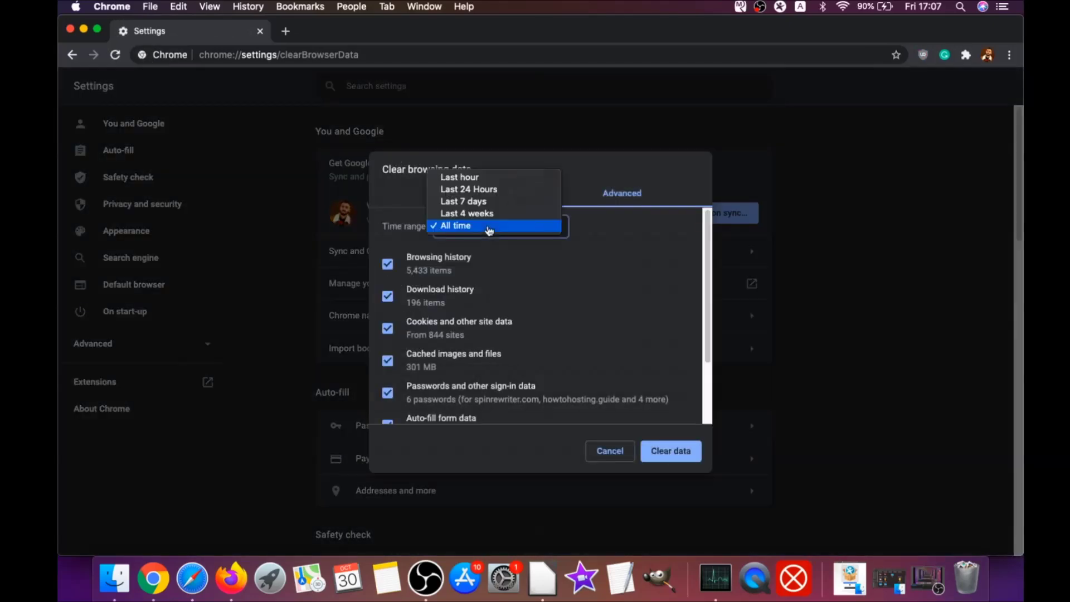
{"action": "left_click", "coordinate": [456, 226]}
{"action": "scroll", "coordinate": [466, 256], "scroll_direction": "down", "scroll_amount": 3}
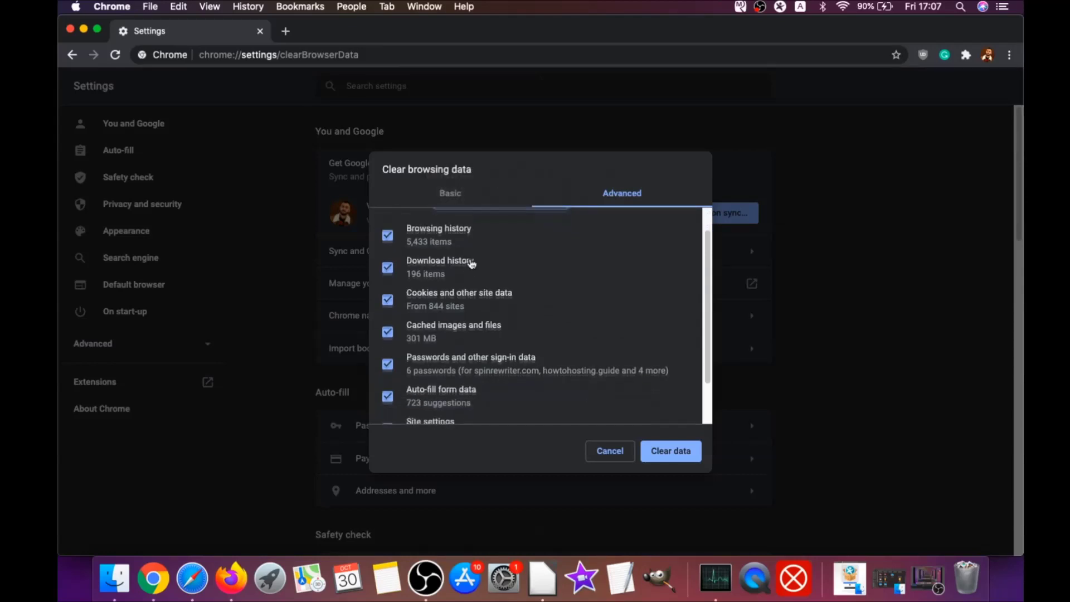
{"action": "left_click", "coordinate": [438, 310]}
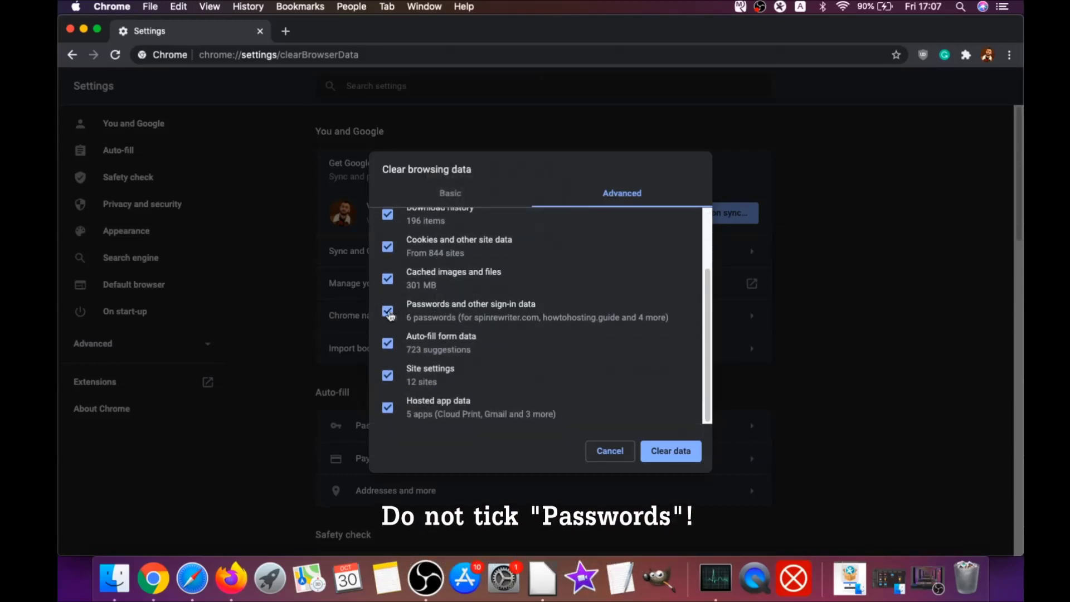
{"action": "scroll", "coordinate": [440, 295], "scroll_direction": "up", "scroll_amount": 3}
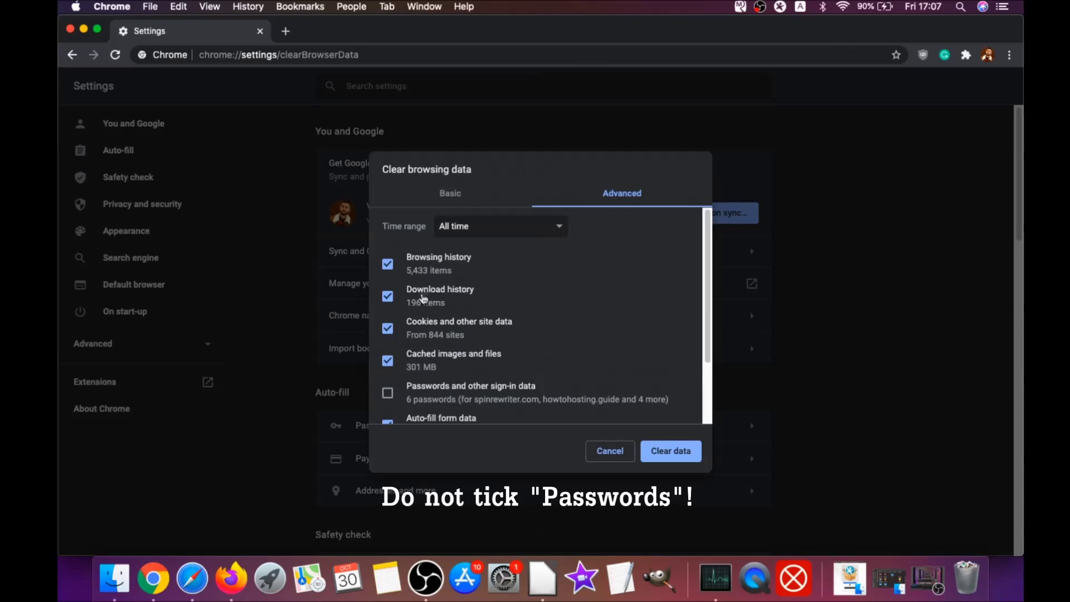
{"action": "scroll", "coordinate": [424, 323], "scroll_direction": "down", "scroll_amount": 3}
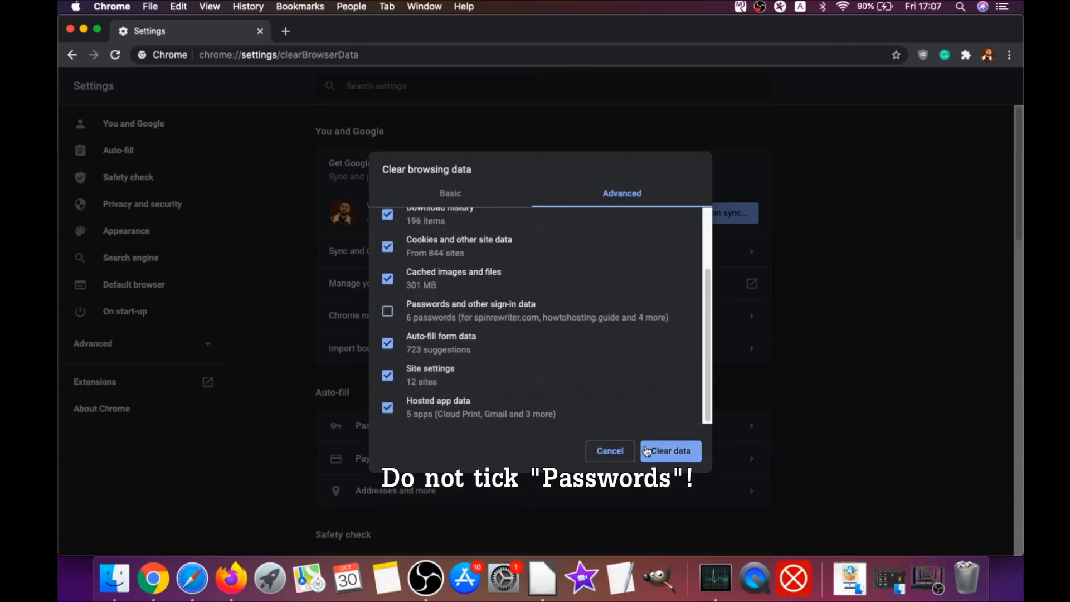
{"action": "left_click", "coordinate": [664, 453]}
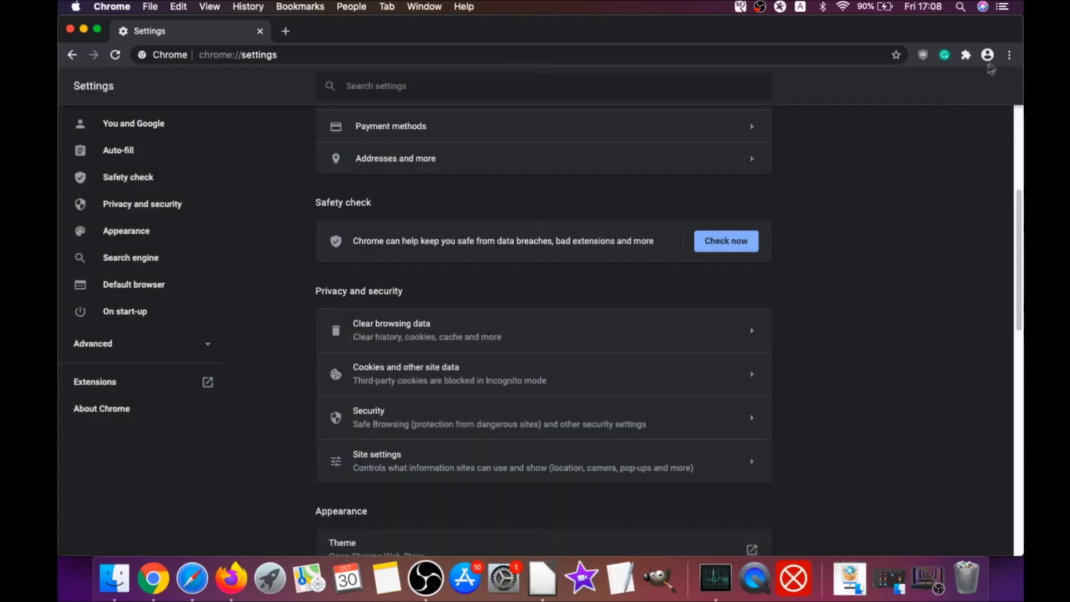
- Remove the uBlock Origin extension via Chrome's Extensions page, then minimise the window
{"action": "left_click", "coordinate": [1009, 55]}
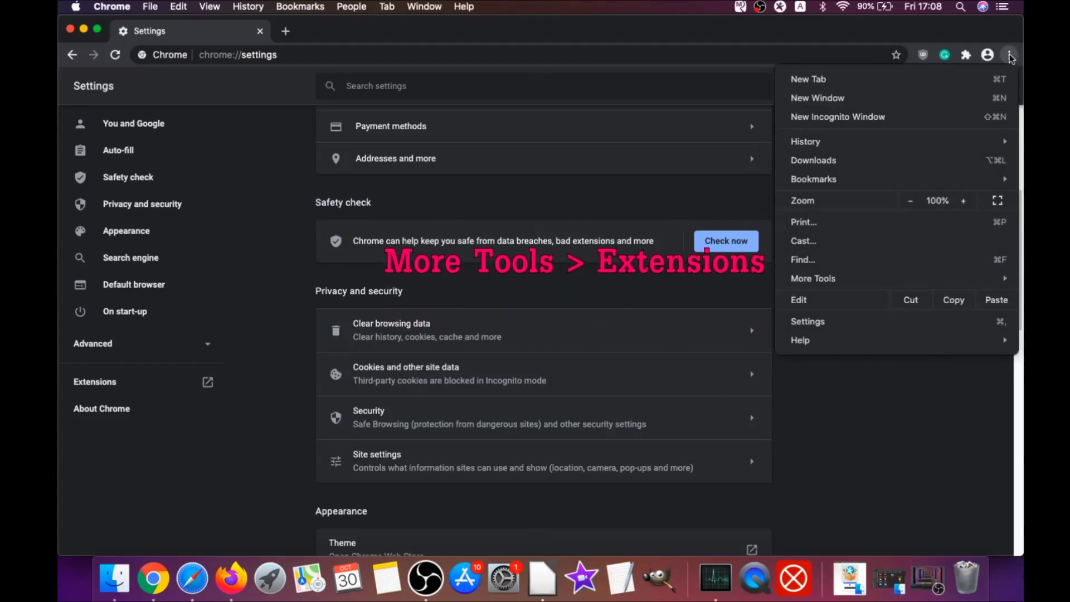
{"action": "mouse_move", "coordinate": [878, 277]}
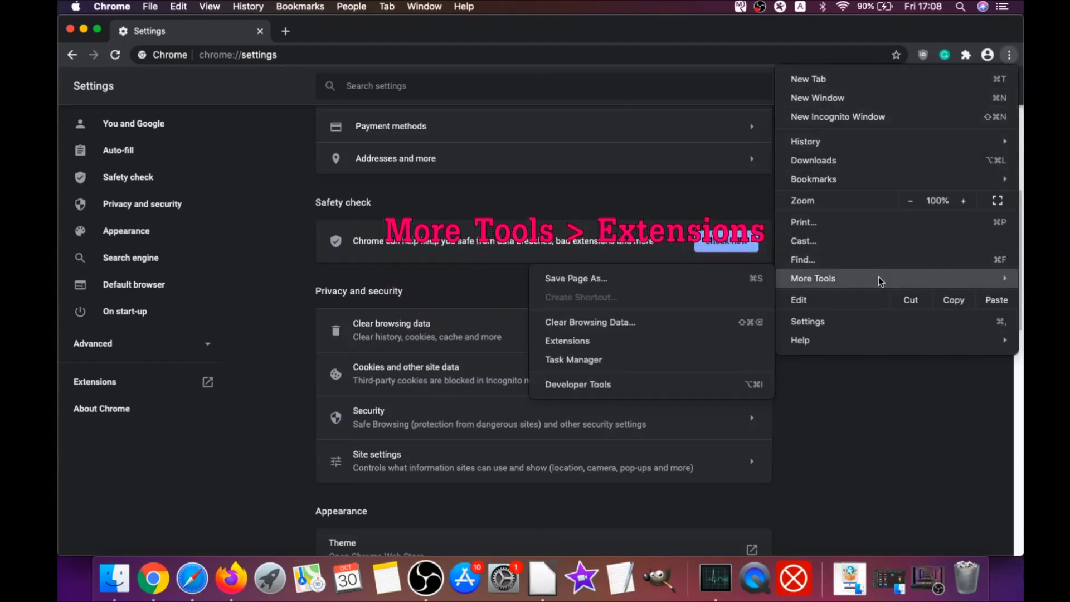
{"action": "left_click", "coordinate": [607, 343]}
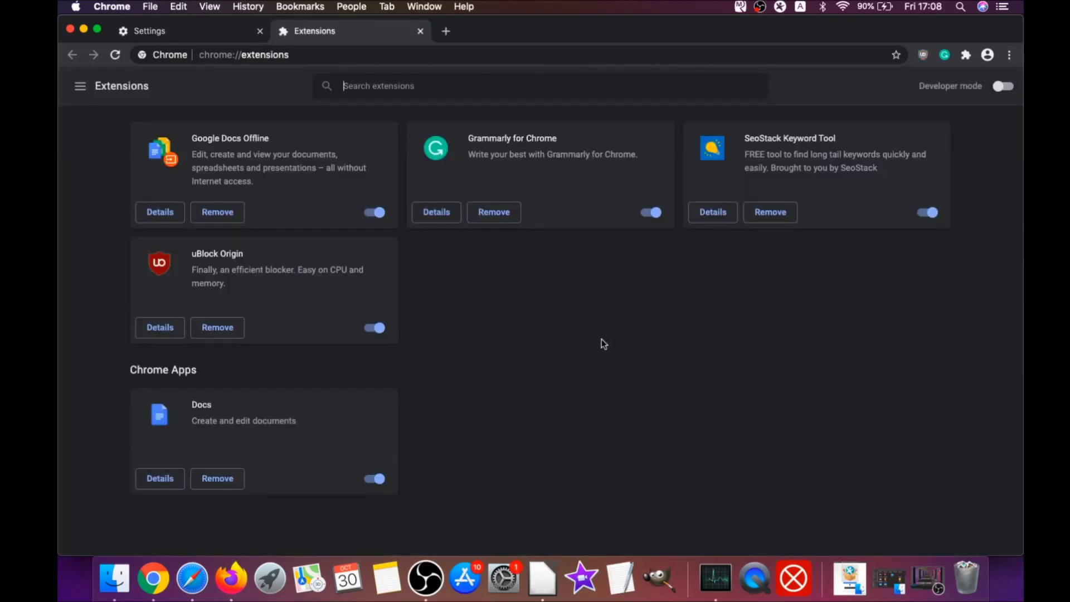
{"action": "left_click", "coordinate": [210, 328]}
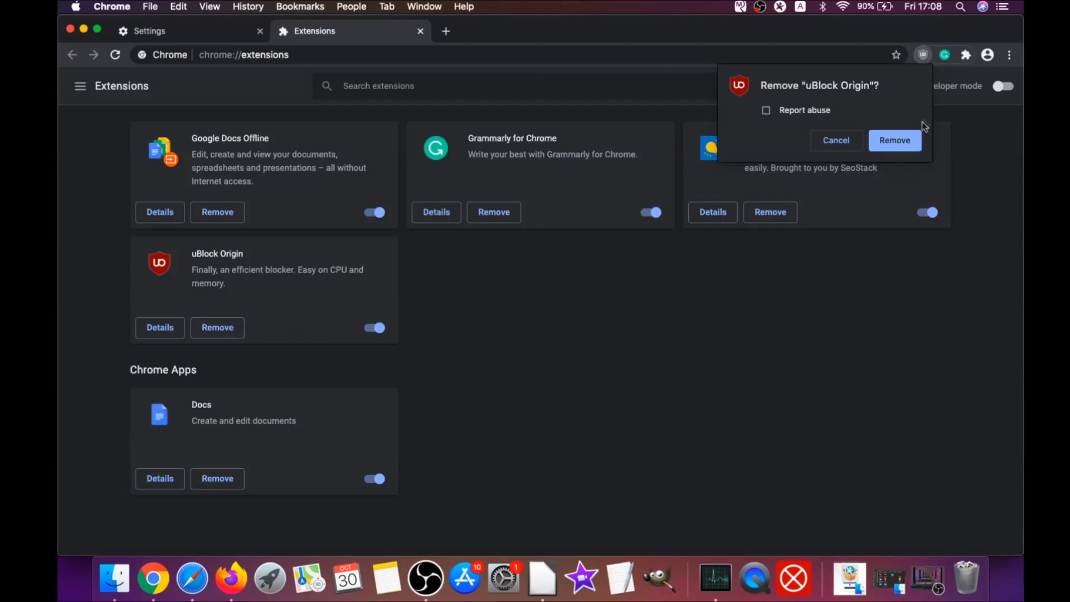
{"action": "left_click", "coordinate": [909, 140]}
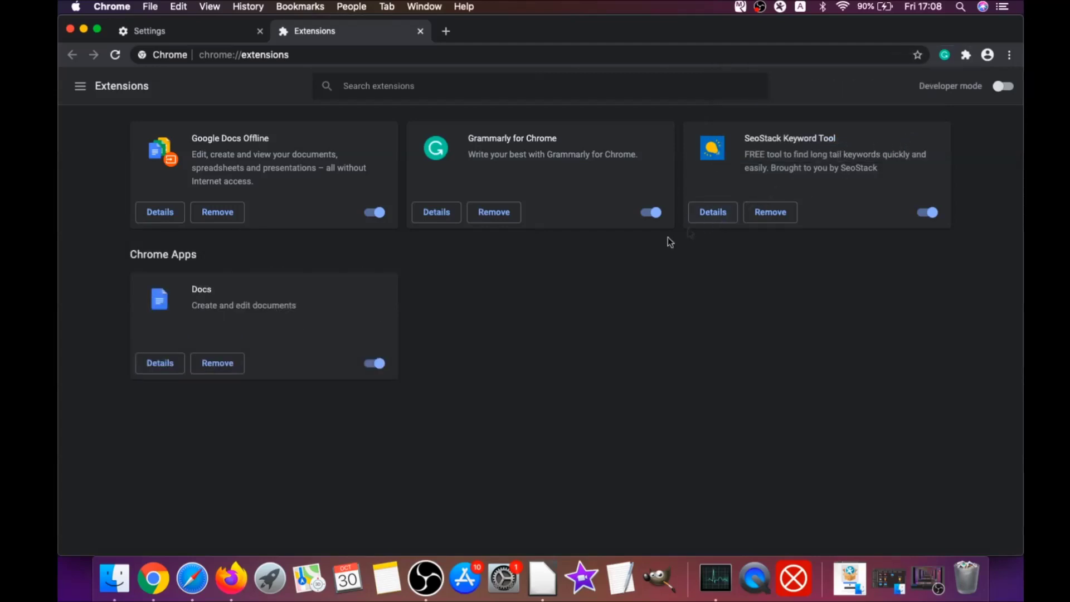
{"action": "left_click", "coordinate": [84, 28]}
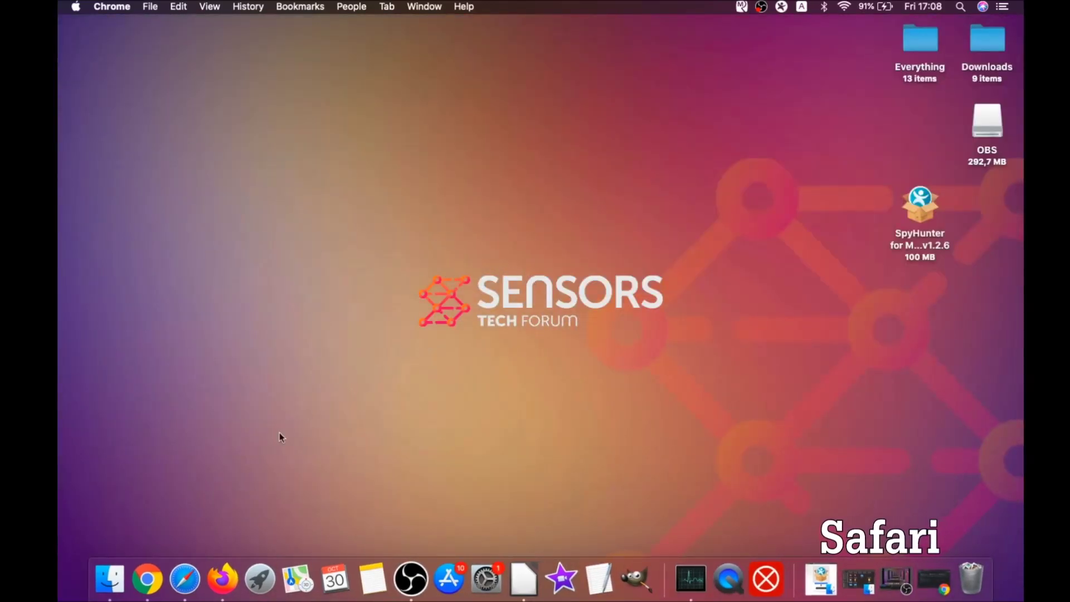
- Launch Safari and change its search engine from Yahoo to Google in Preferences
{"action": "left_click", "coordinate": [185, 579]}
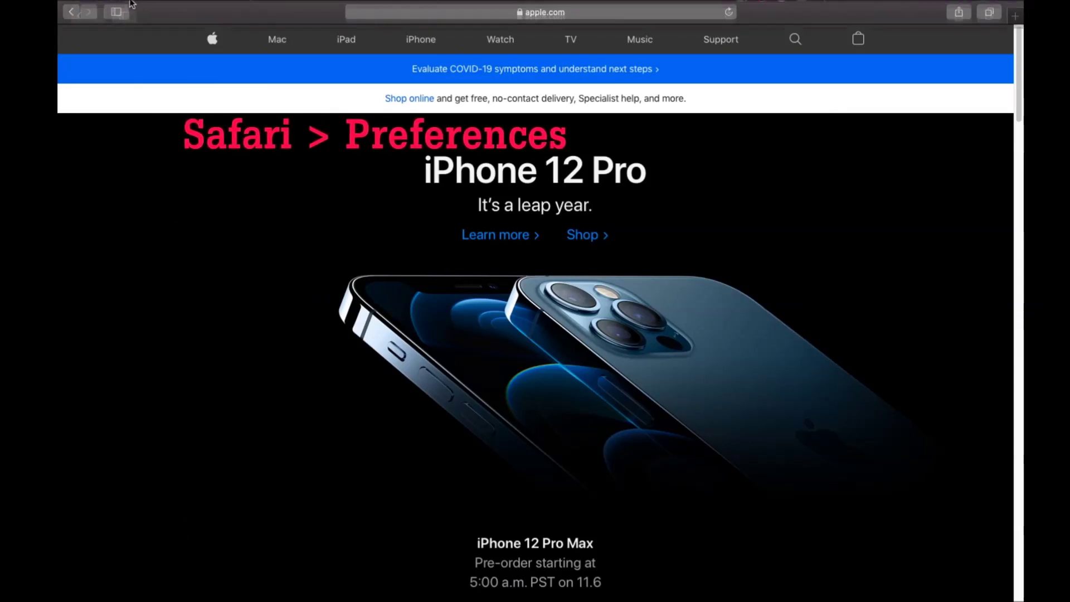
{"action": "mouse_move", "coordinate": [161, 3]}
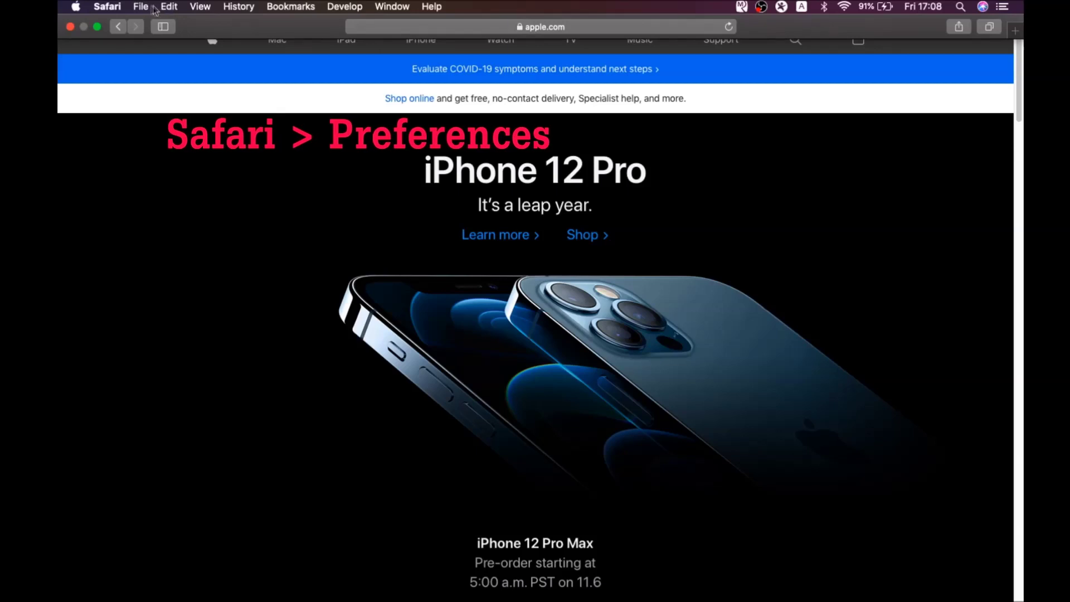
{"action": "left_click", "coordinate": [106, 7]}
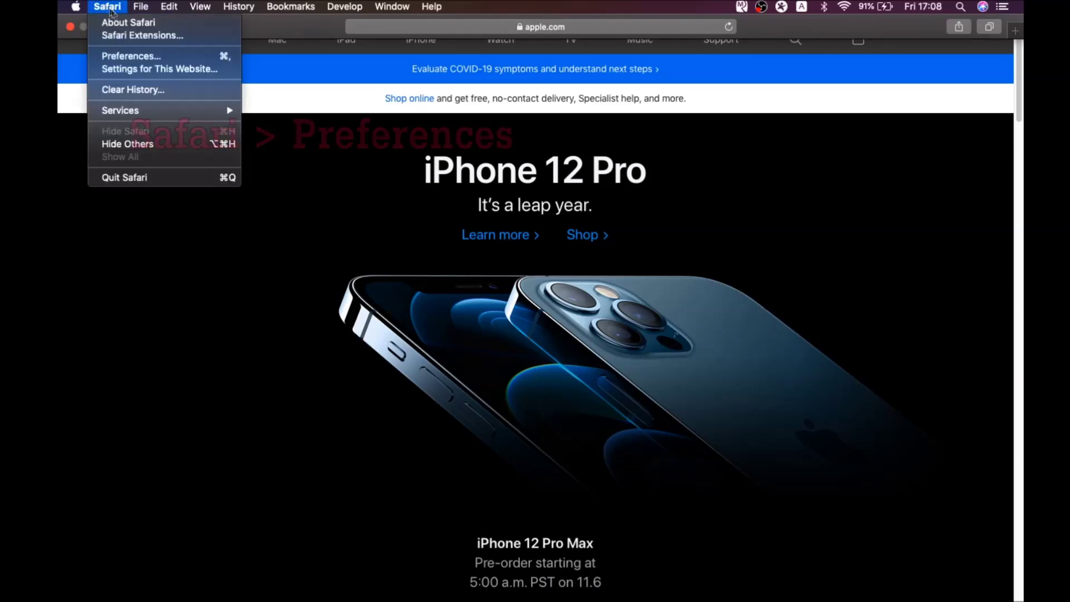
{"action": "left_click", "coordinate": [136, 59]}
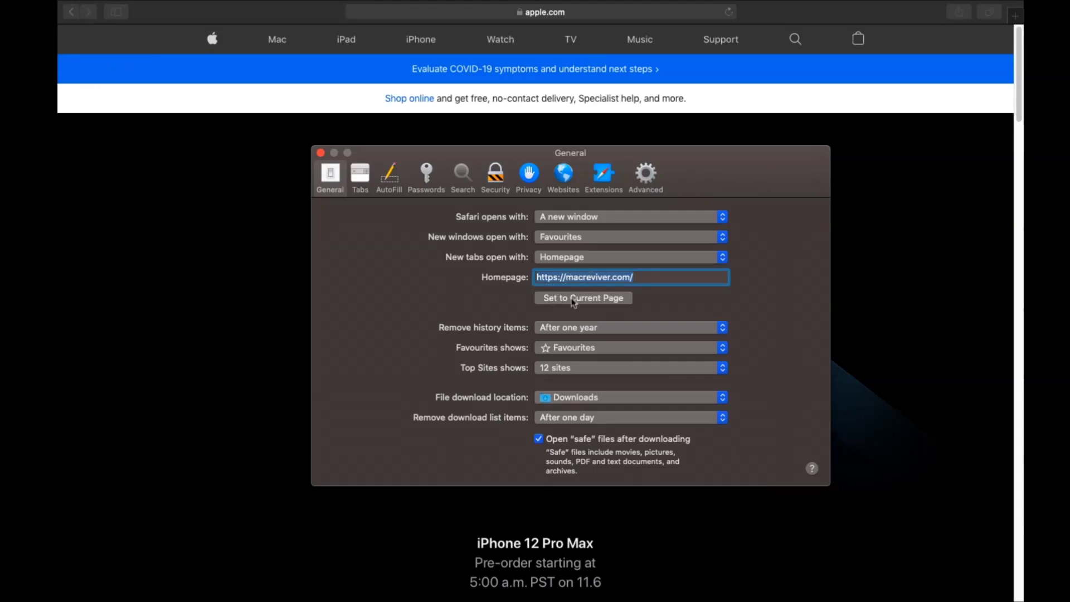
{"action": "left_click", "coordinate": [640, 277]}
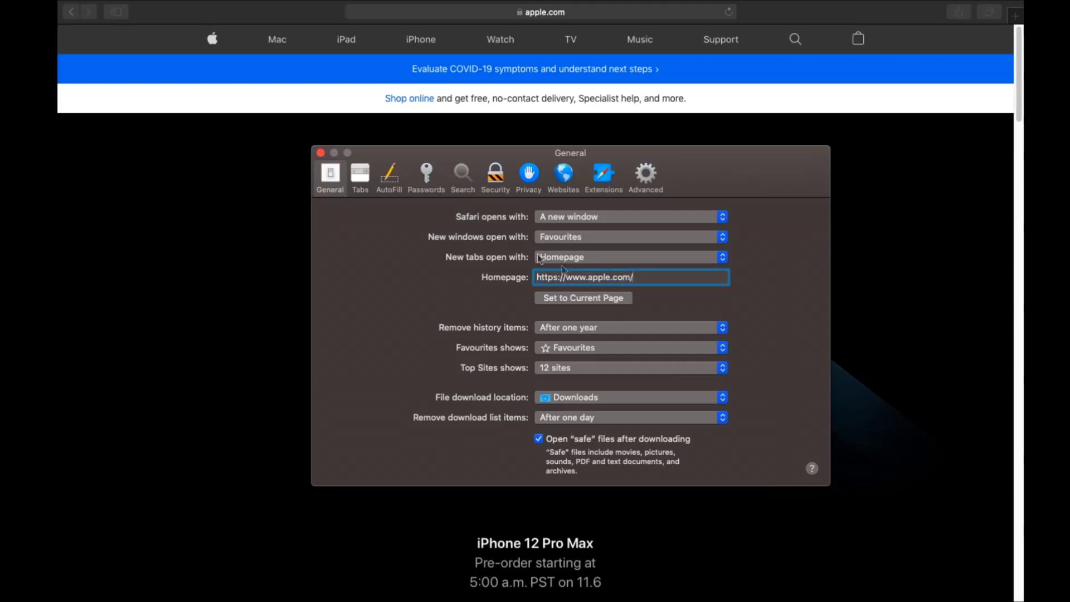
{"action": "left_click", "coordinate": [463, 174]}
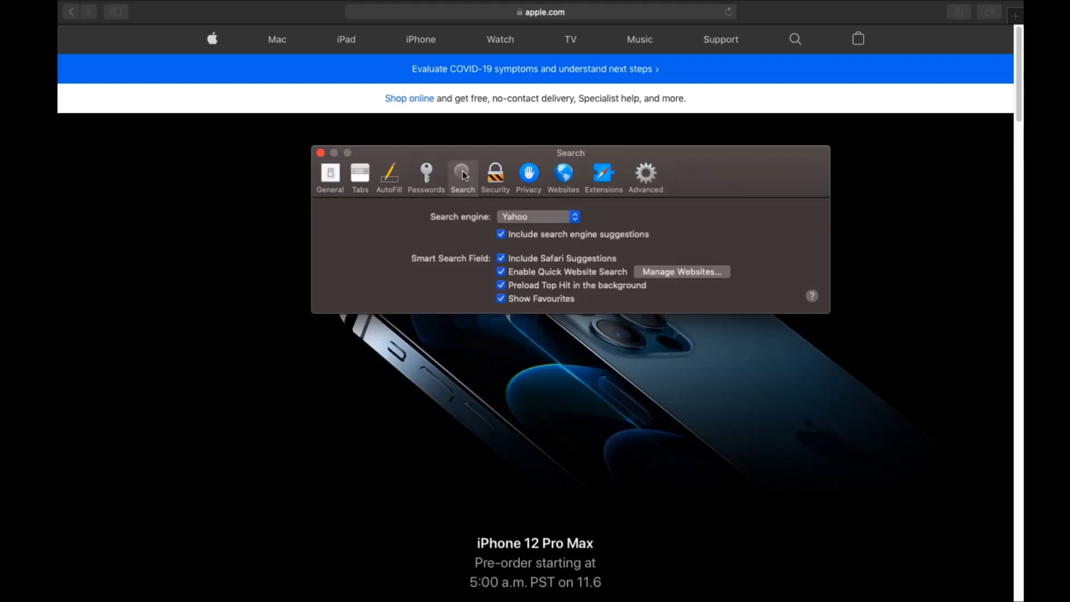
{"action": "left_click", "coordinate": [524, 222]}
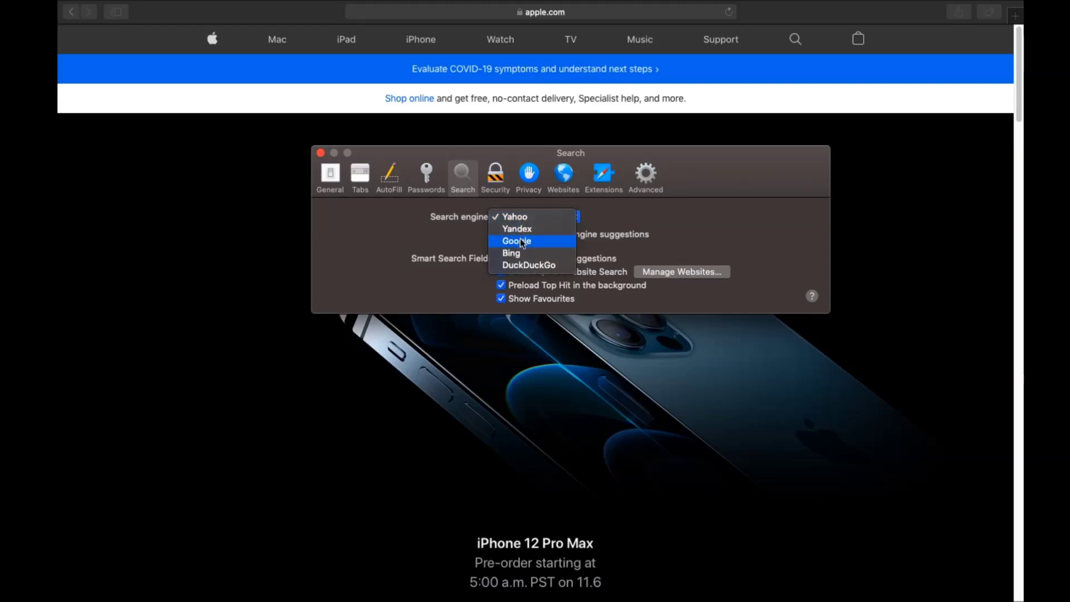
{"action": "left_click", "coordinate": [529, 243]}
- Uninstall the Porn Block Plus extension and show its app in Finder
{"action": "left_click", "coordinate": [601, 179]}
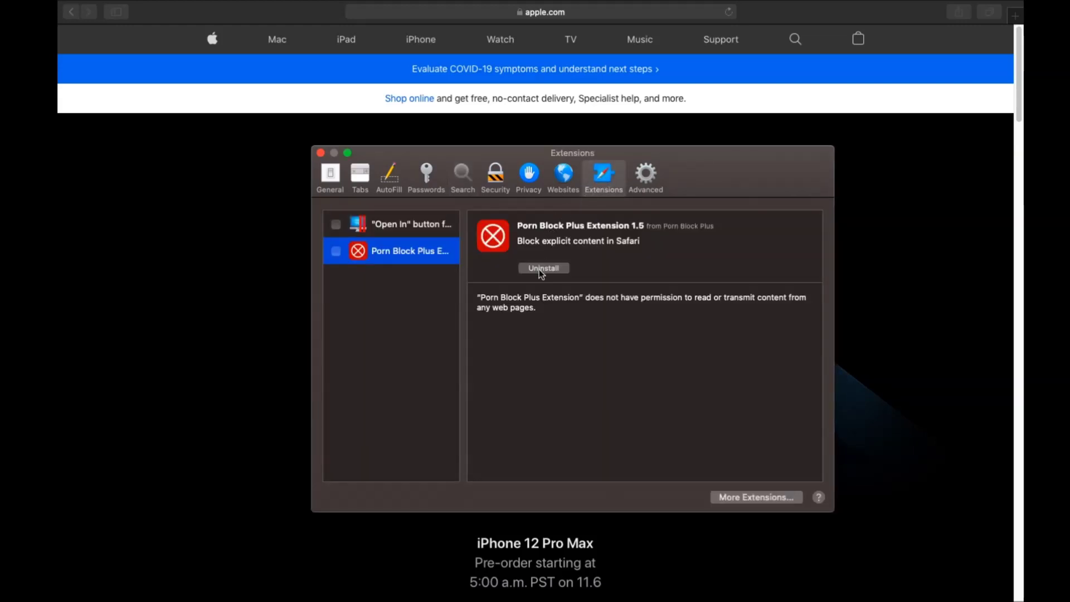
{"action": "left_click", "coordinate": [539, 270]}
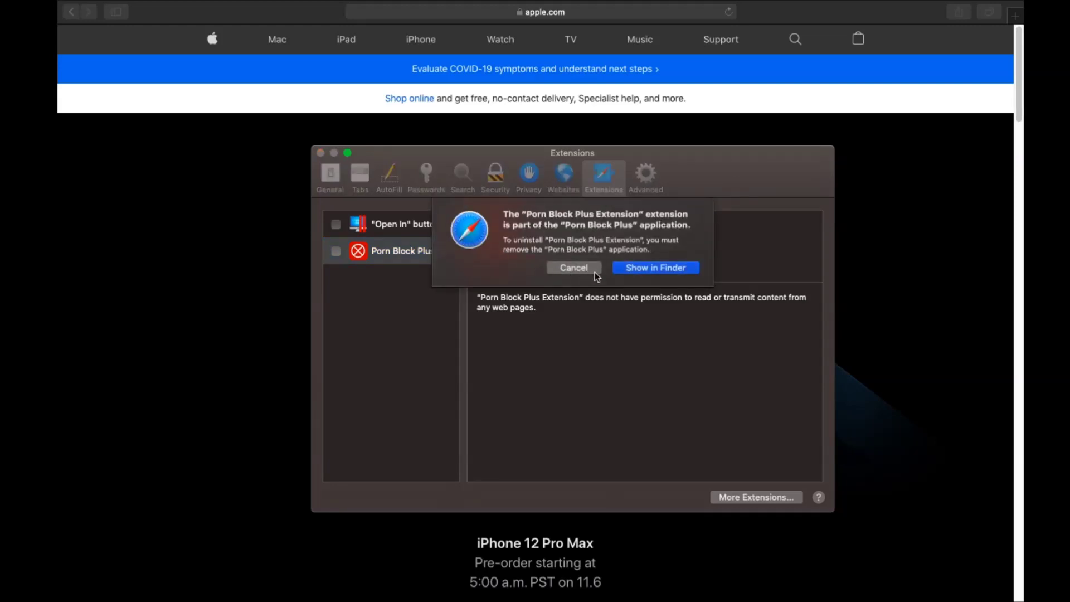
{"action": "left_click", "coordinate": [616, 271]}
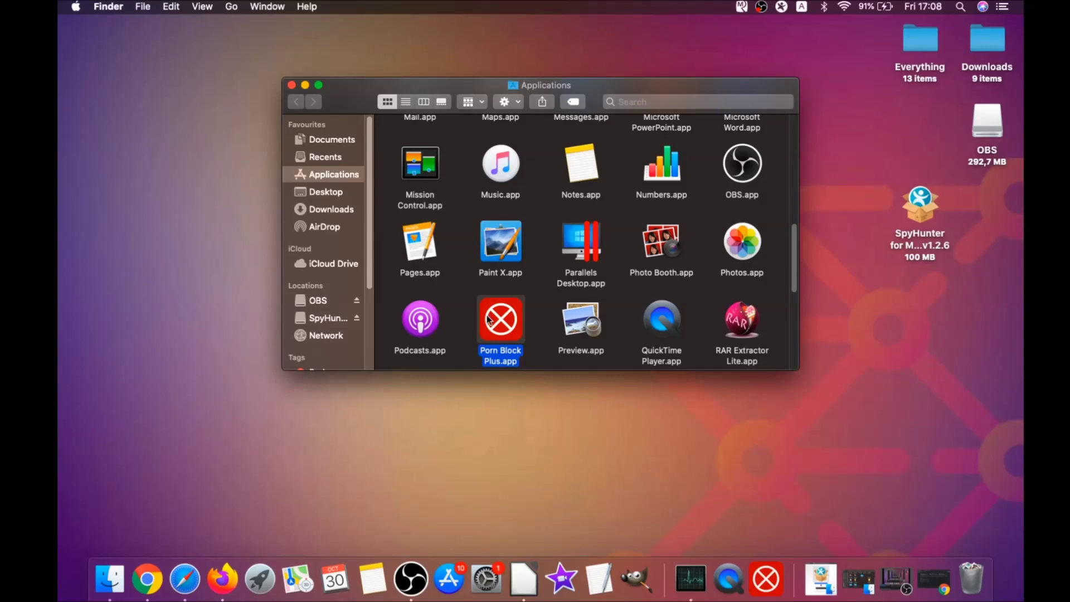
- Drag Porn Block Plus.app to the Bin and authorize with the admin password
{"action": "left_click_drag", "start_coordinate": [490, 320], "coordinate": [970, 571]}
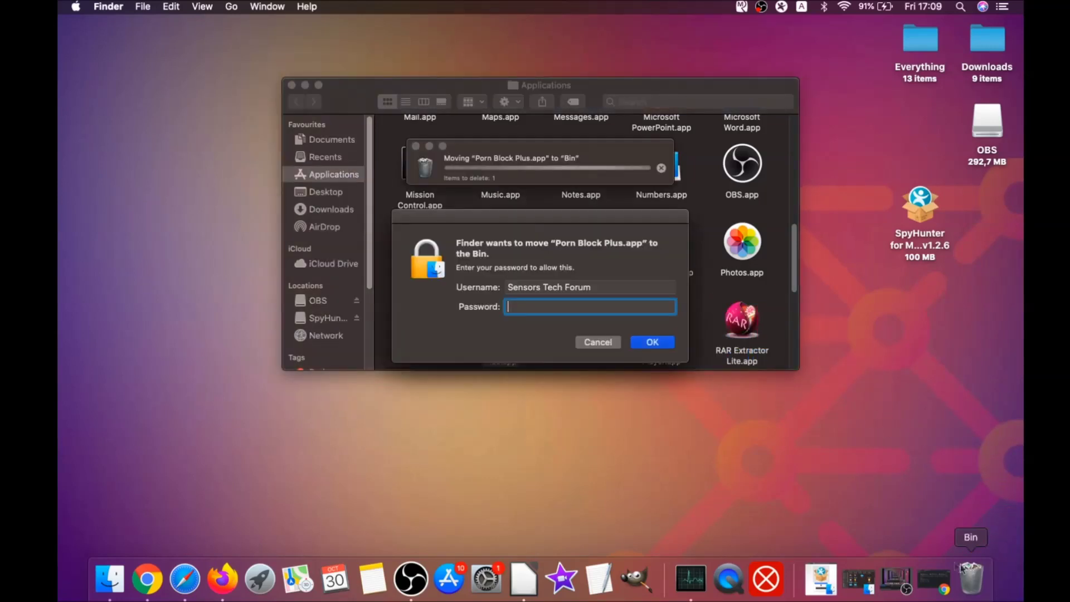
{"action": "type", "text": "••••"}
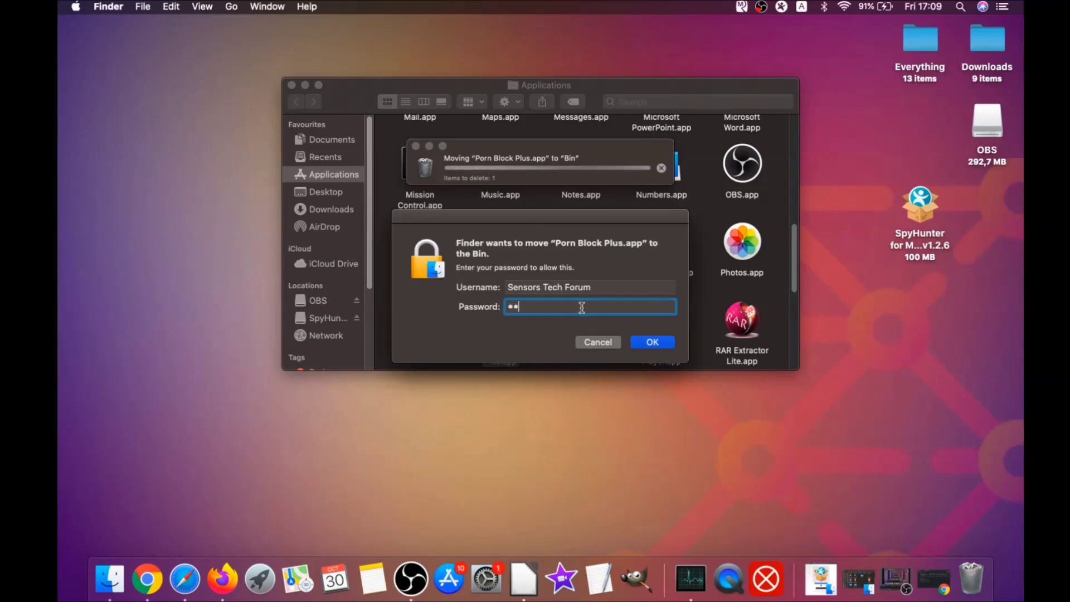
{"action": "type", "text": "••••"}
{"action": "left_click", "coordinate": [644, 342]}
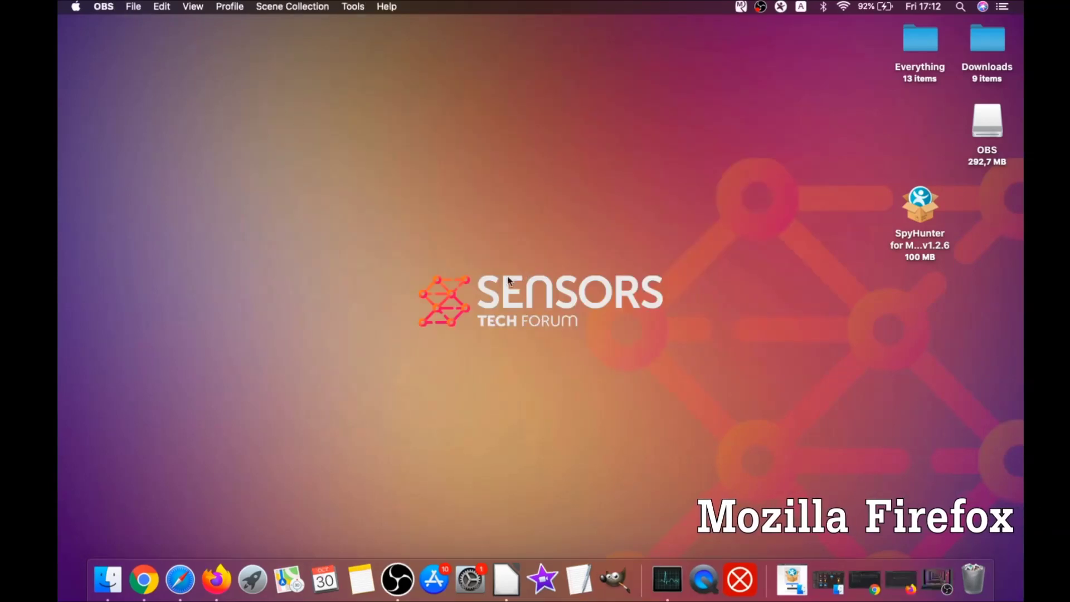
- Open Firefox's Add-ons Manager and disable Superpowers for Instagram and alice gear dice
{"action": "left_click", "coordinate": [217, 579]}
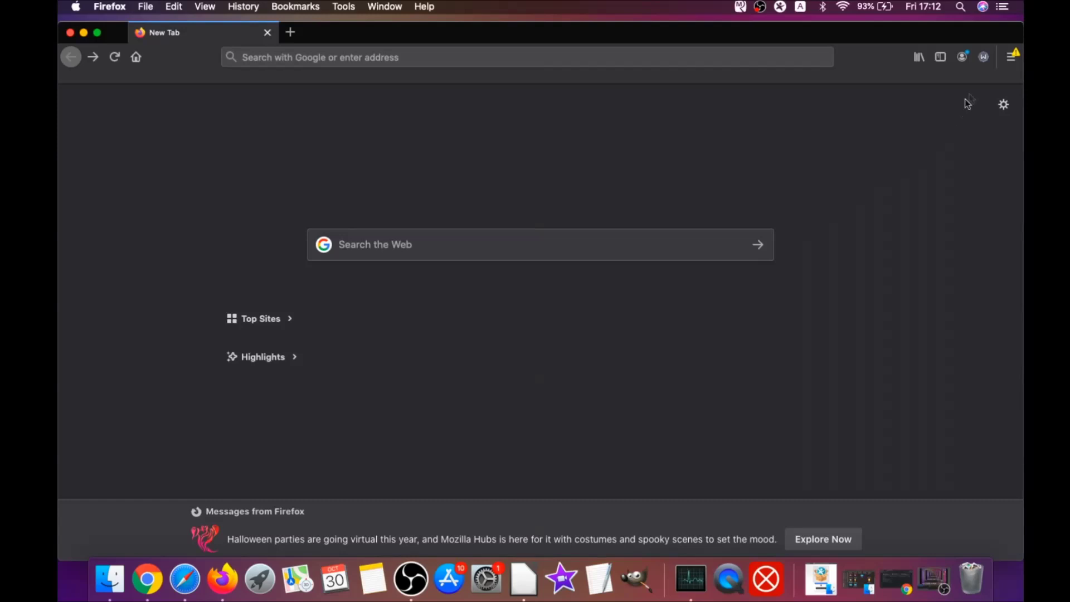
{"action": "left_click", "coordinate": [1010, 62]}
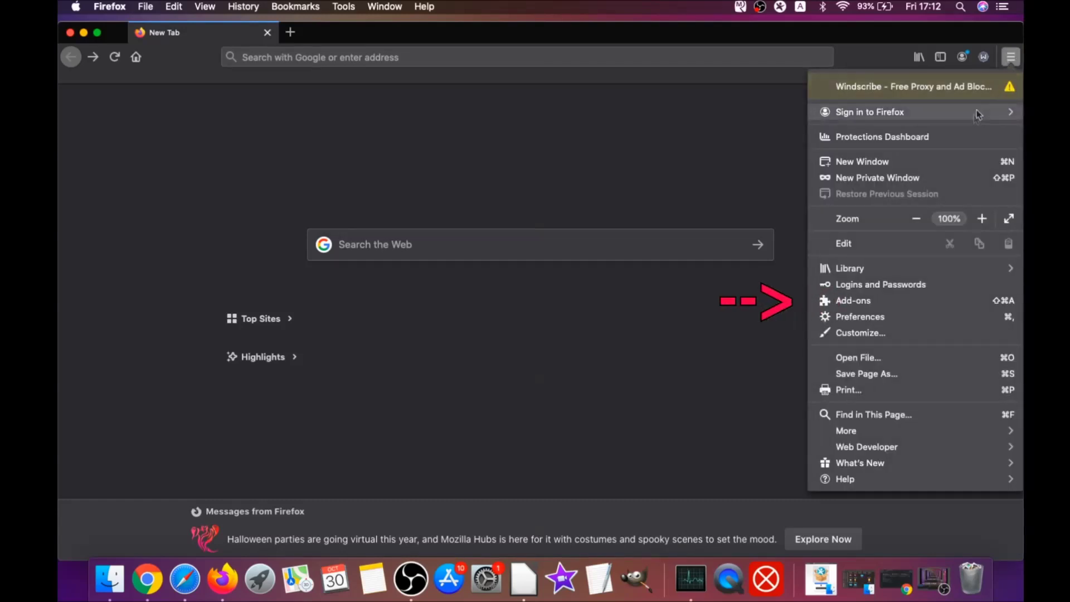
{"action": "left_click", "coordinate": [881, 302]}
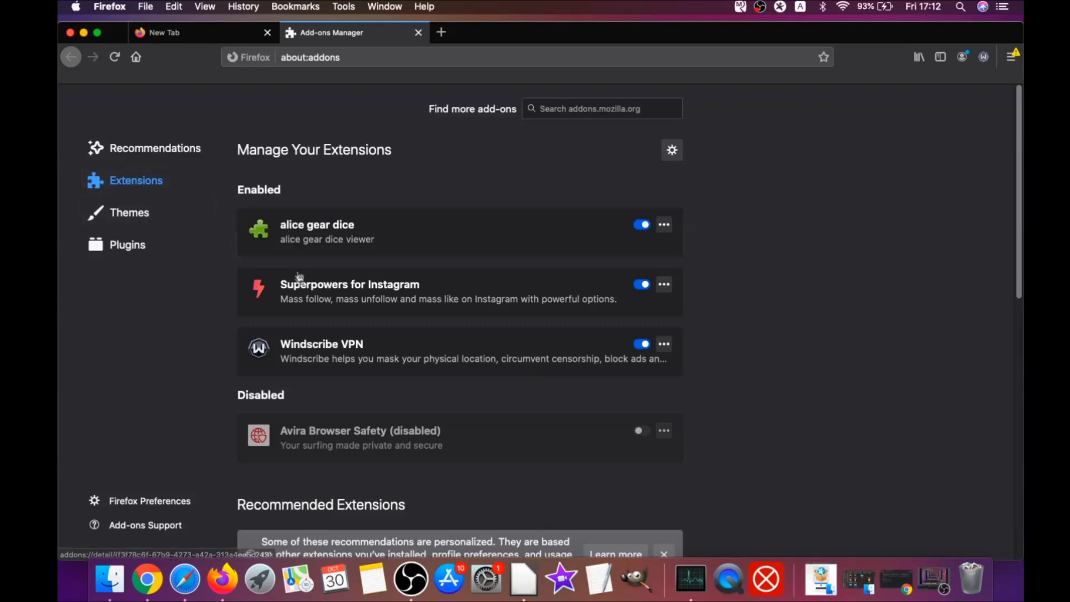
{"action": "left_click", "coordinate": [644, 285]}
{"action": "left_click", "coordinate": [643, 225]}
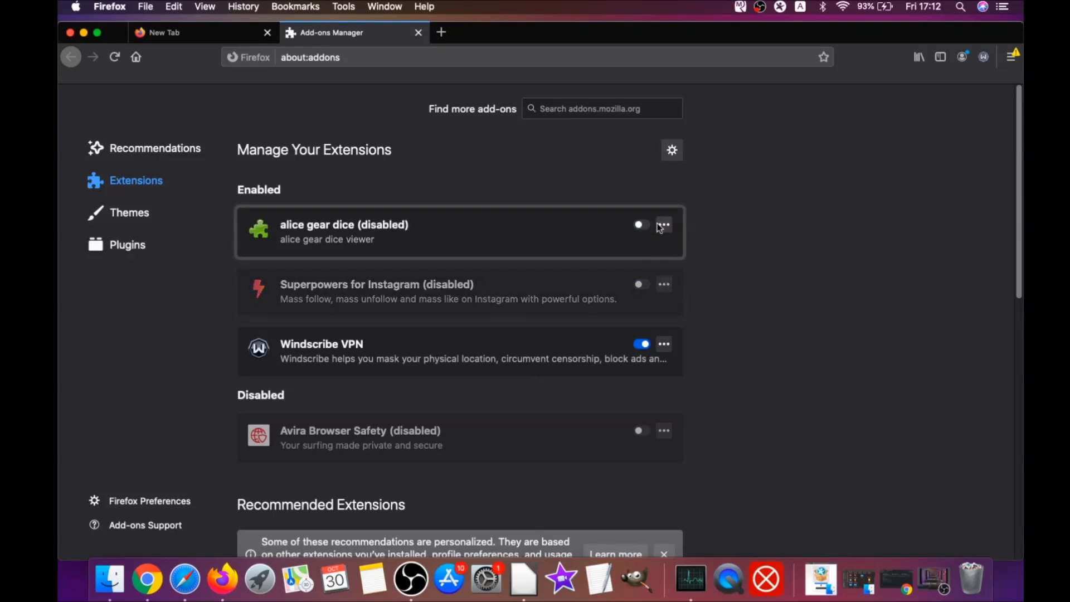
- Remove alice gear dice, then Superpowers for Instagram, confirming each removal
{"action": "left_click", "coordinate": [662, 225]}
{"action": "left_click", "coordinate": [679, 250]}
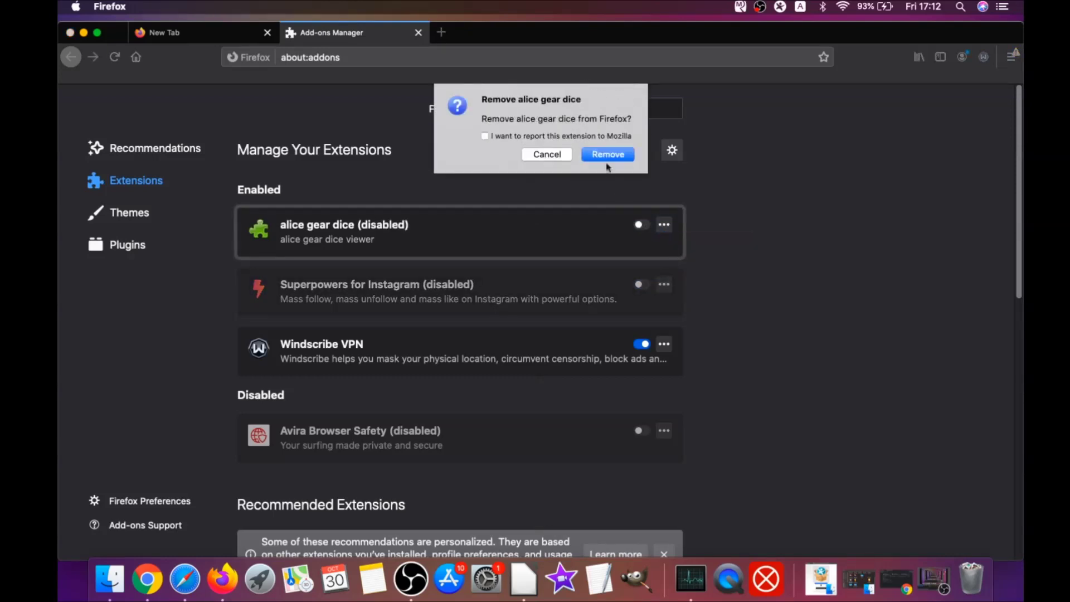
{"action": "left_click", "coordinate": [608, 156]}
{"action": "left_click", "coordinate": [663, 268]}
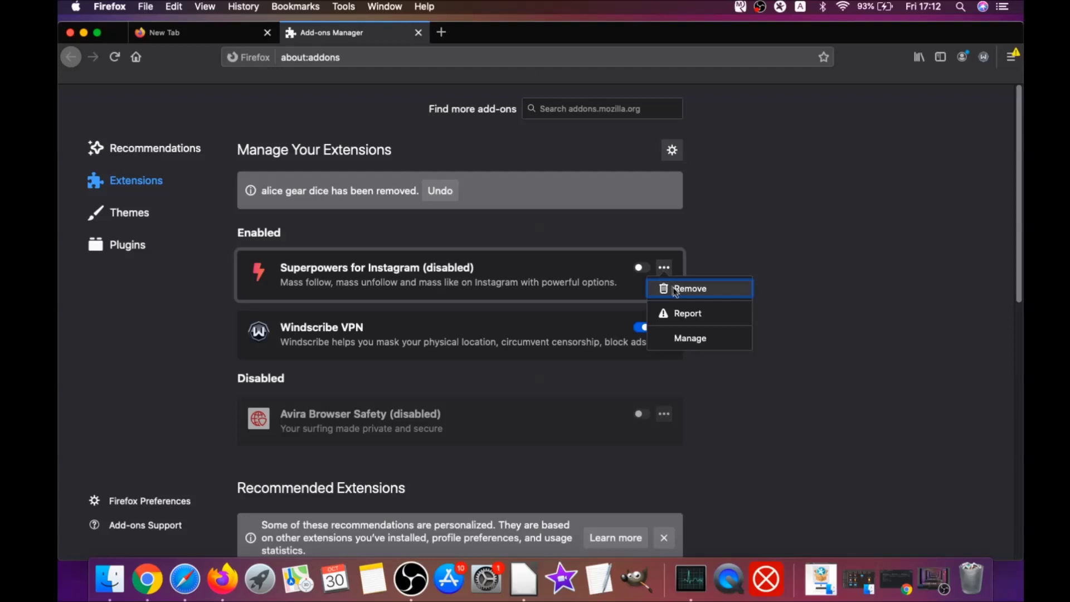
{"action": "left_click", "coordinate": [673, 289]}
{"action": "left_click", "coordinate": [636, 152]}
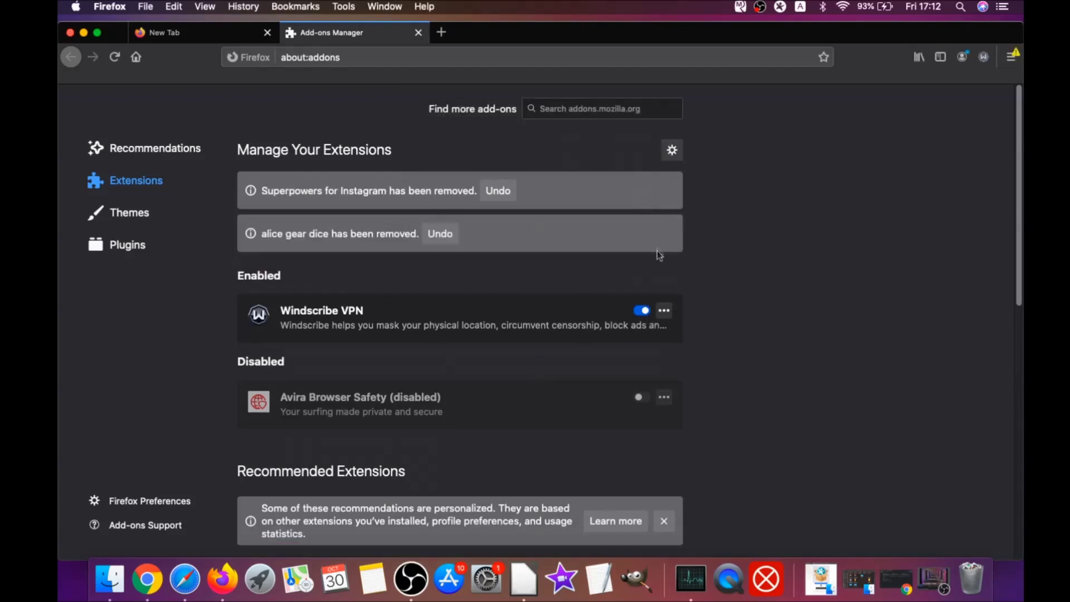
- Refresh Firefox to its defaults from the about:support Troubleshooting page
{"action": "left_click", "coordinate": [322, 58]}
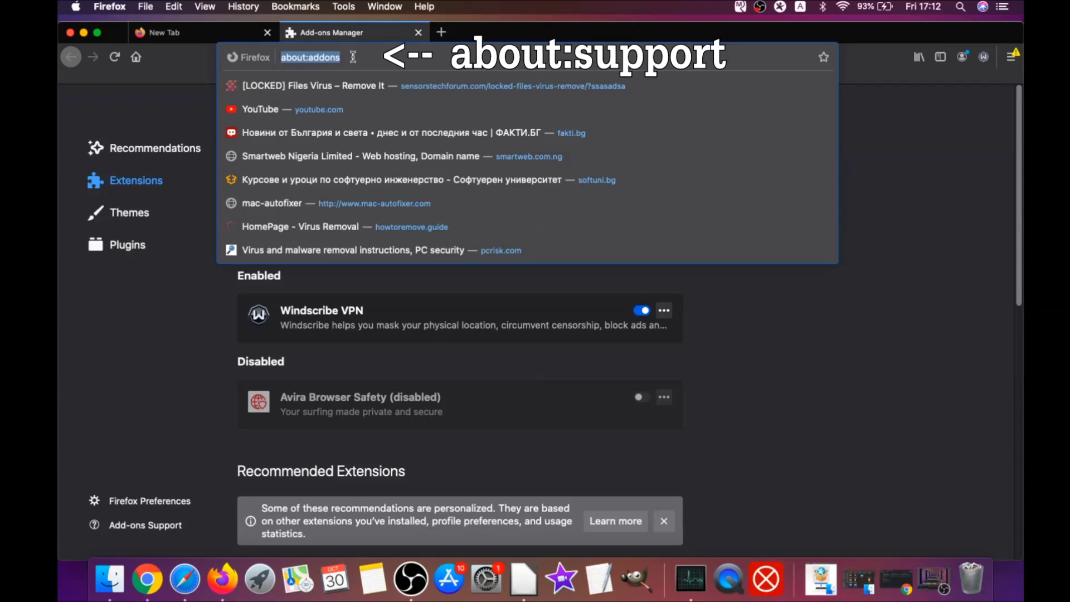
{"action": "type", "text": "about:support"}
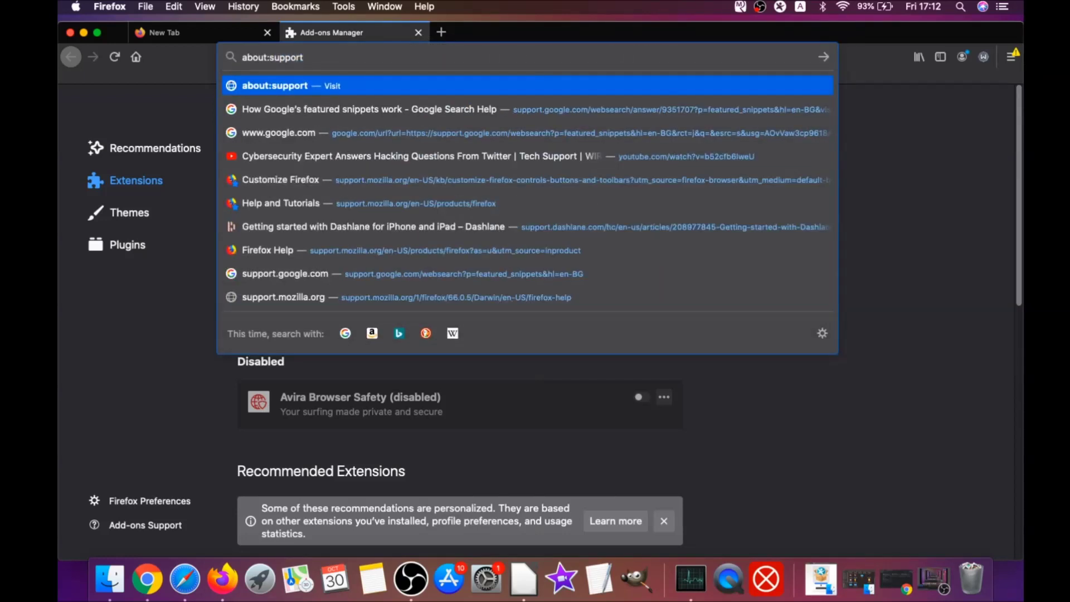
{"action": "key", "text": "Return"}
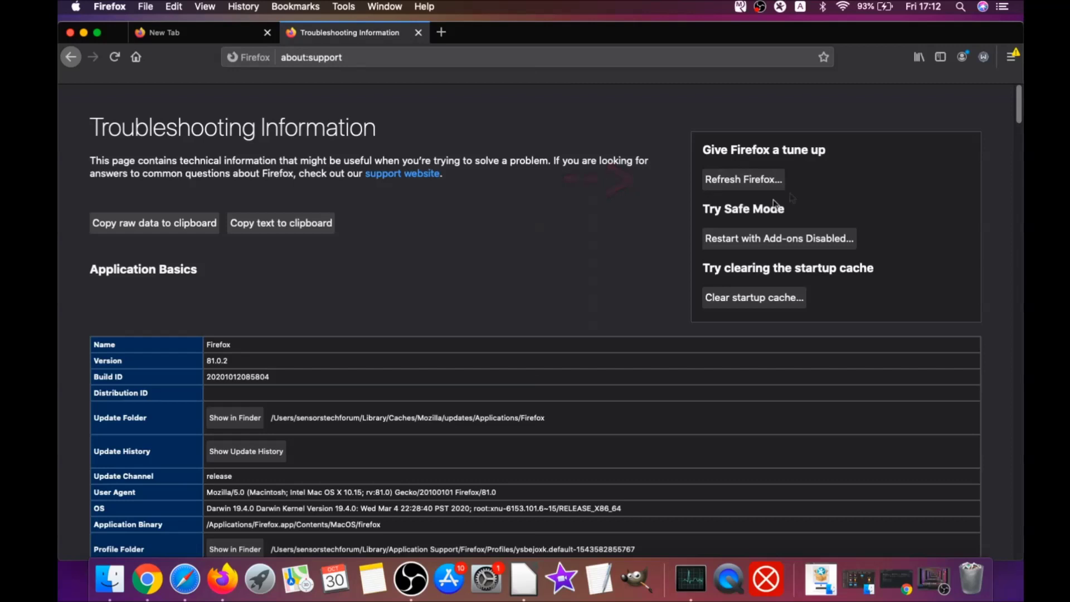
{"action": "left_click", "coordinate": [742, 186]}
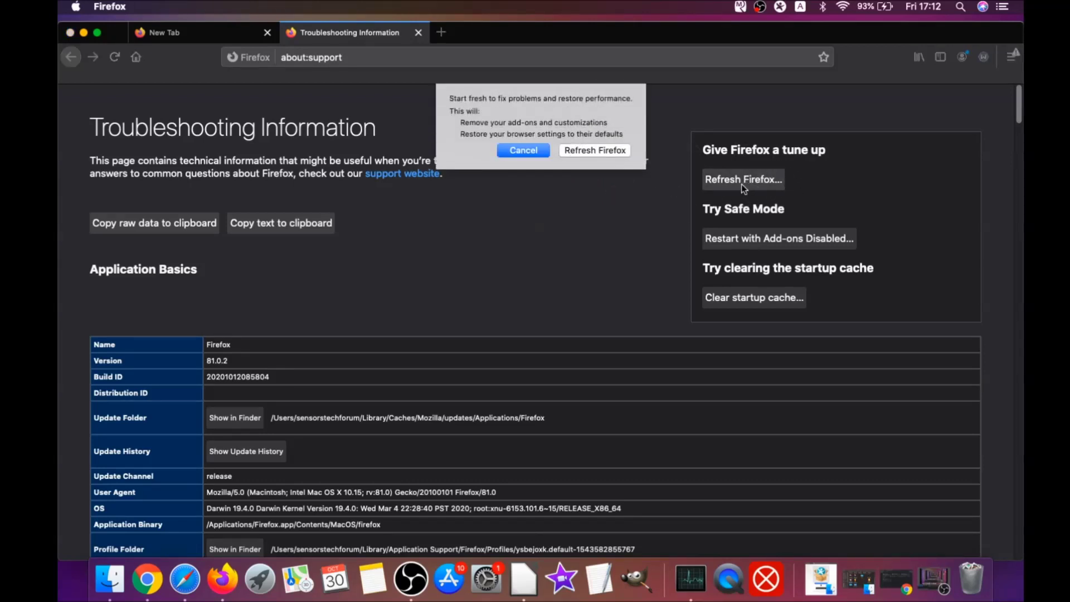
{"action": "left_click", "coordinate": [595, 151]}
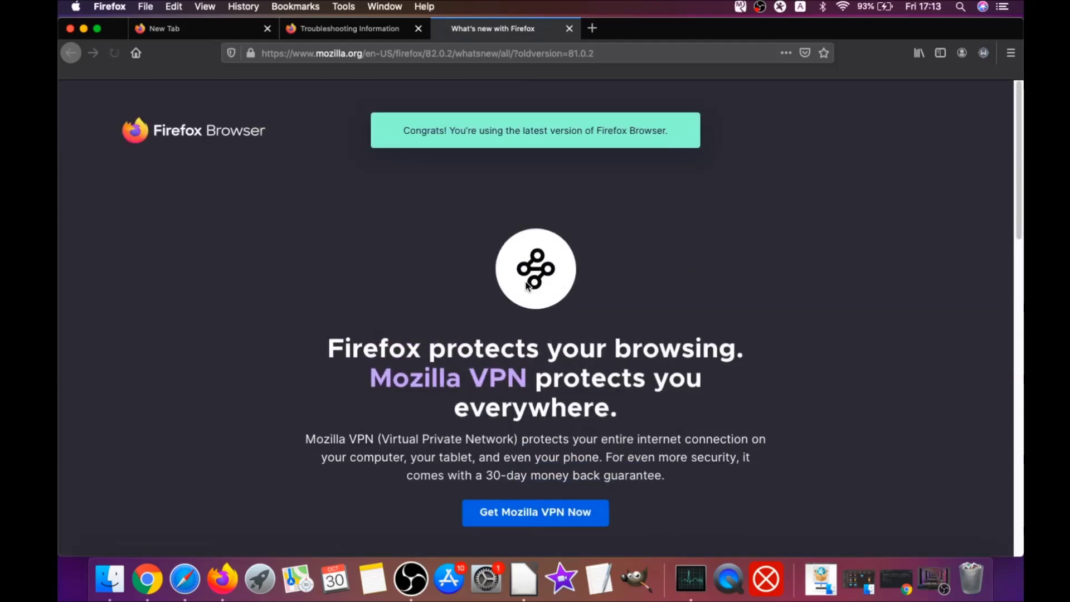
- Check the latest-version message, go back to Troubleshooting Information and minimize Firefox
{"action": "left_click_drag", "start_coordinate": [404, 130], "coordinate": [664, 129]}
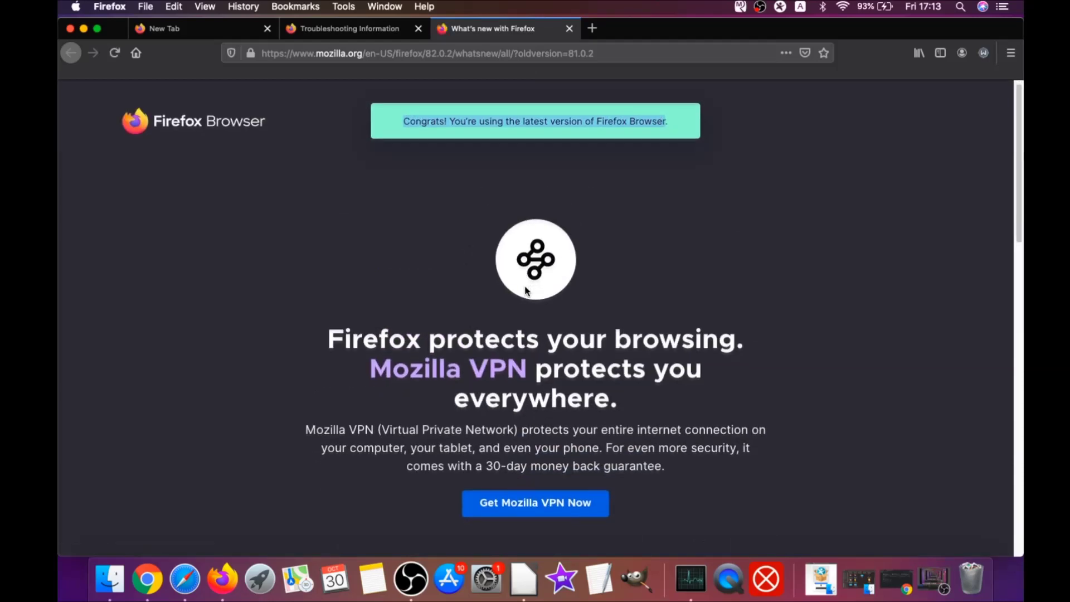
{"action": "scroll", "coordinate": [502, 262], "scroll_direction": "down", "scroll_amount": 3}
{"action": "left_click", "coordinate": [375, 29]}
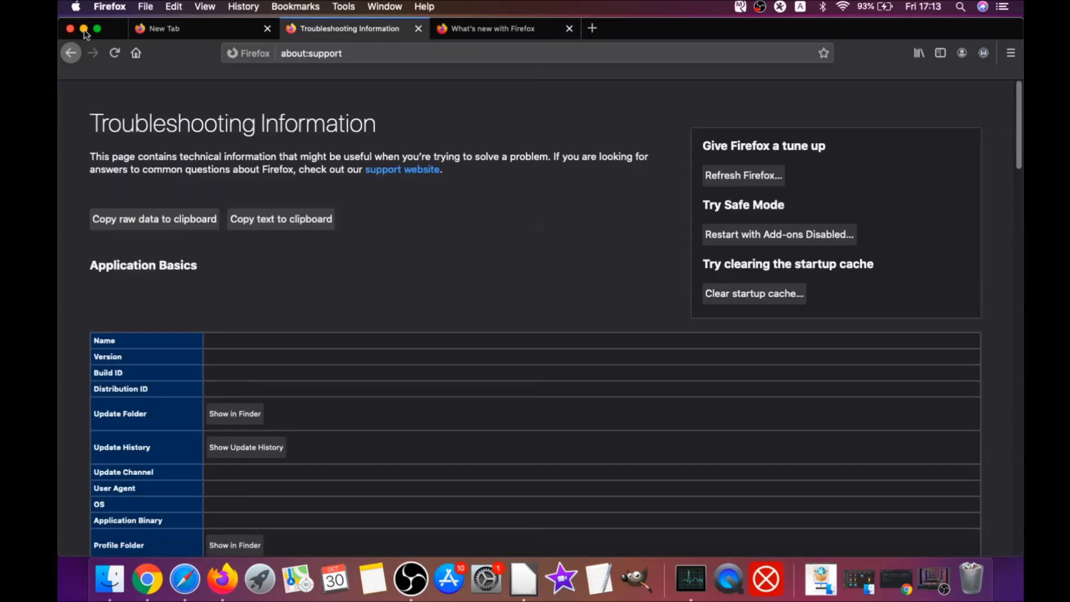
{"action": "left_click", "coordinate": [84, 29]}
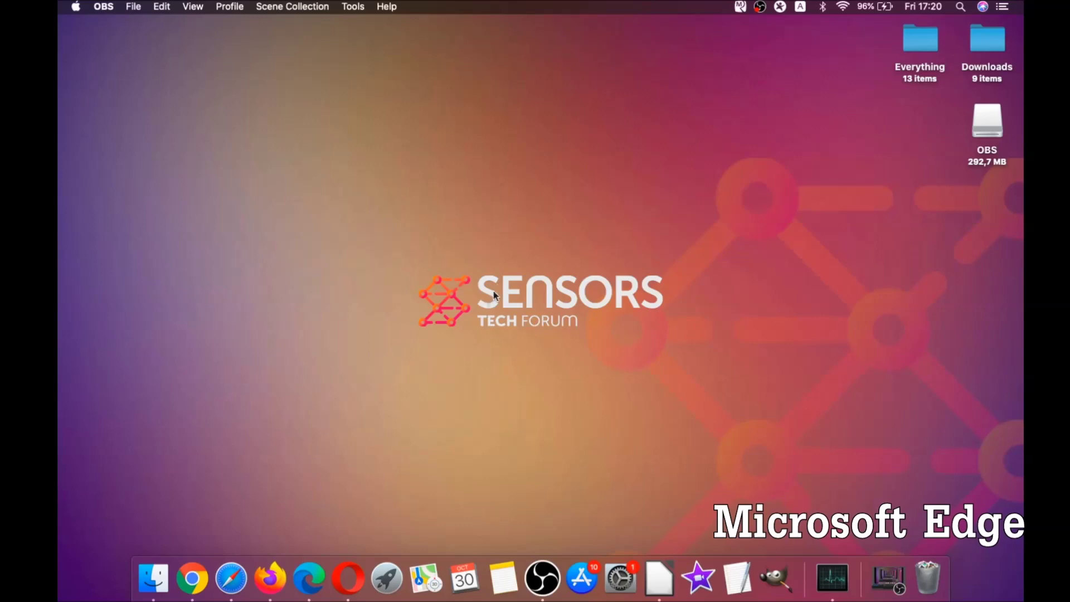
- Clear Edge's All Time browsing data, including autofill form data, via edge://settings/clearBrowserData, then close Edge
{"action": "left_click", "coordinate": [309, 578]}
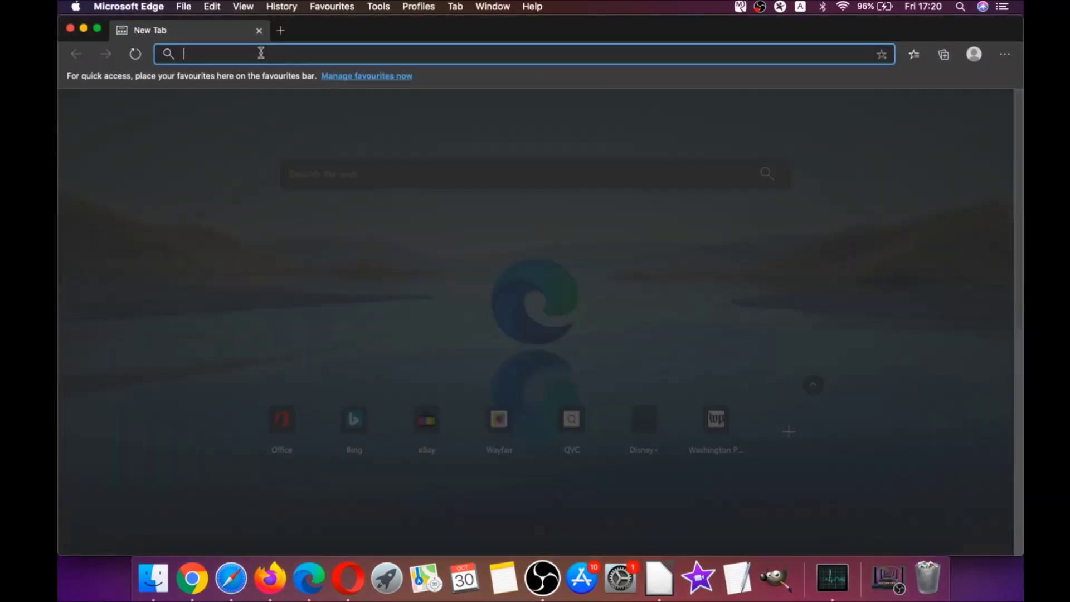
{"action": "type", "text": "edge"}
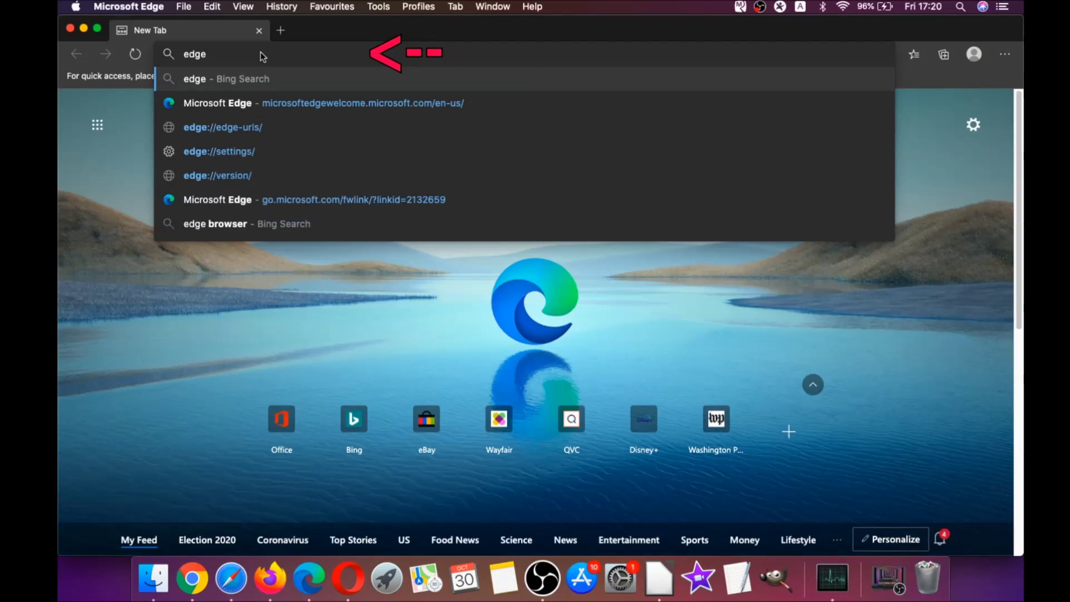
{"action": "type", "text": "://settings"}
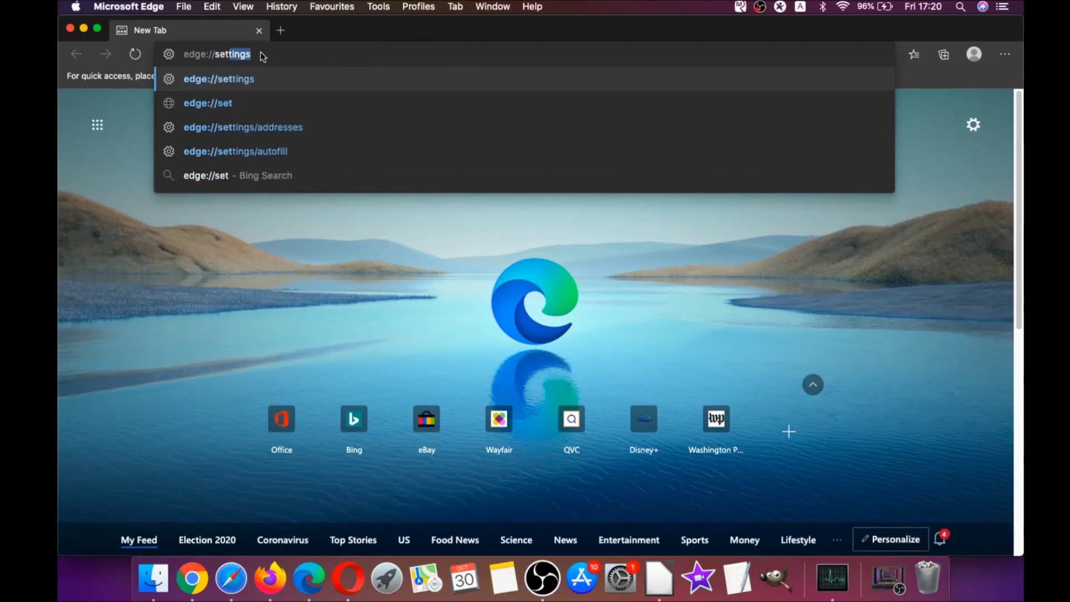
{"action": "type", "text": "/clearBrowserData"}
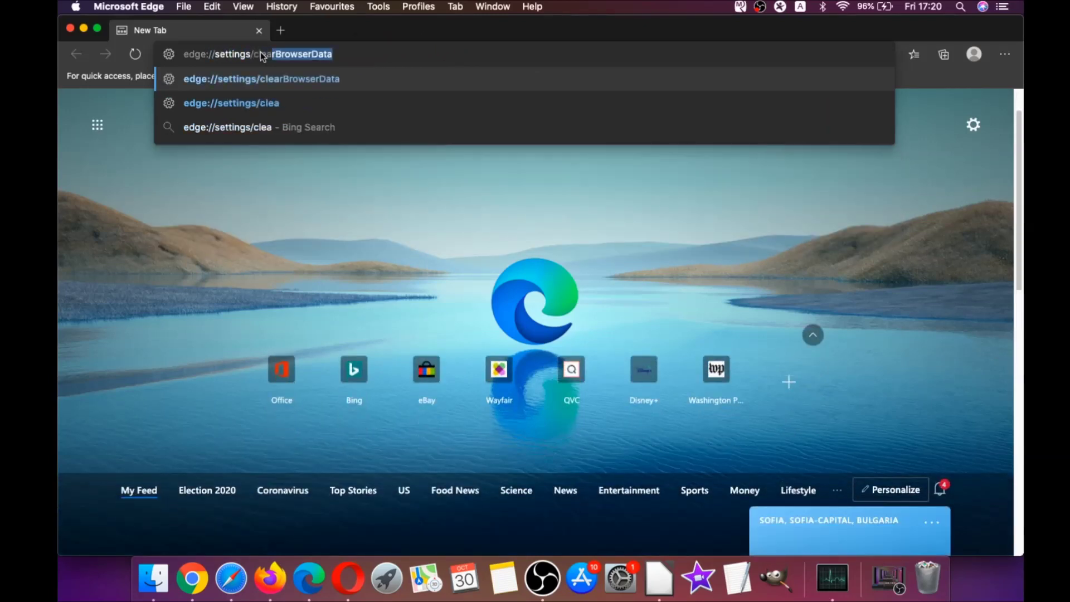
{"action": "key", "text": "Return"}
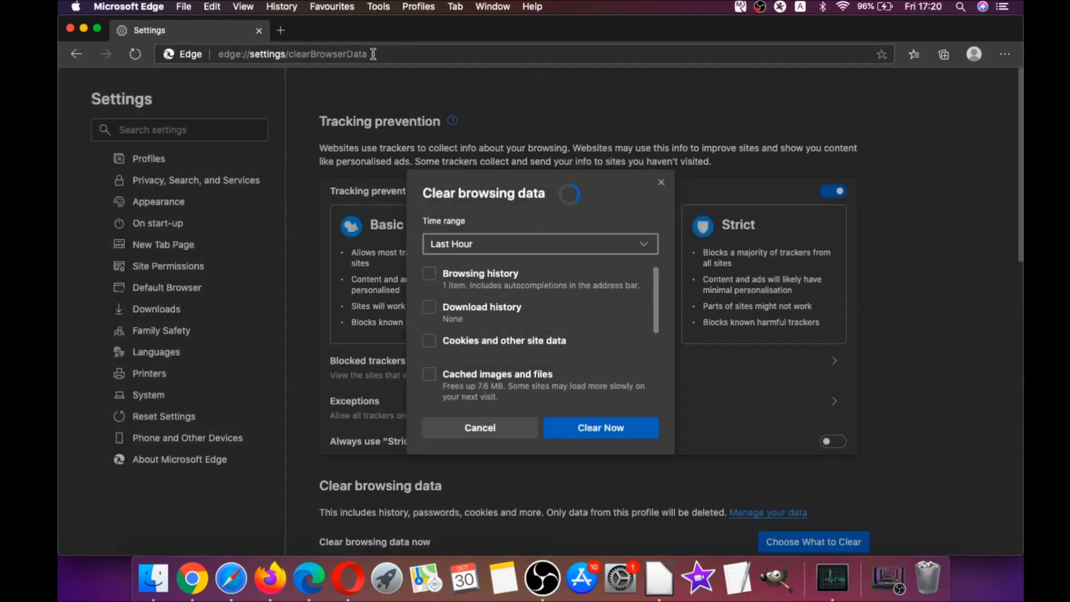
{"action": "left_click", "coordinate": [500, 248]}
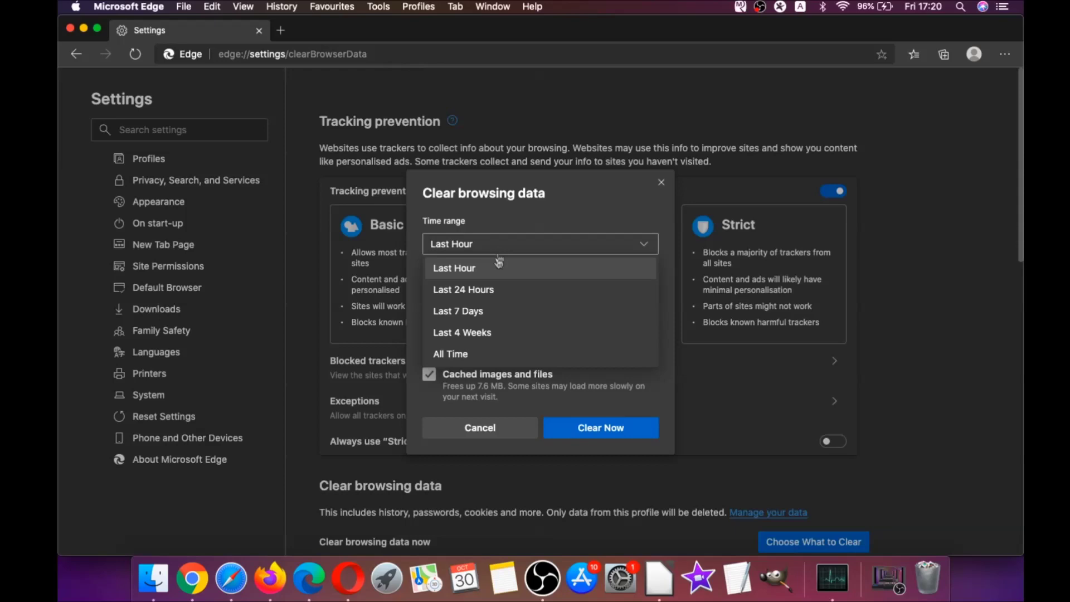
{"action": "left_click", "coordinate": [457, 355]}
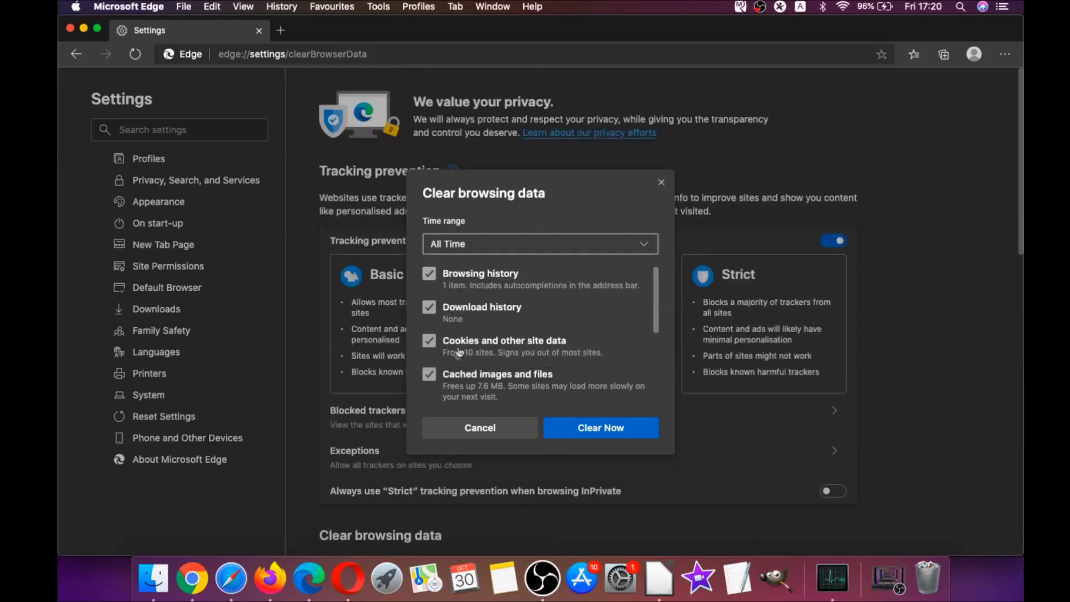
{"action": "scroll", "coordinate": [497, 299], "scroll_direction": "down", "scroll_amount": 5}
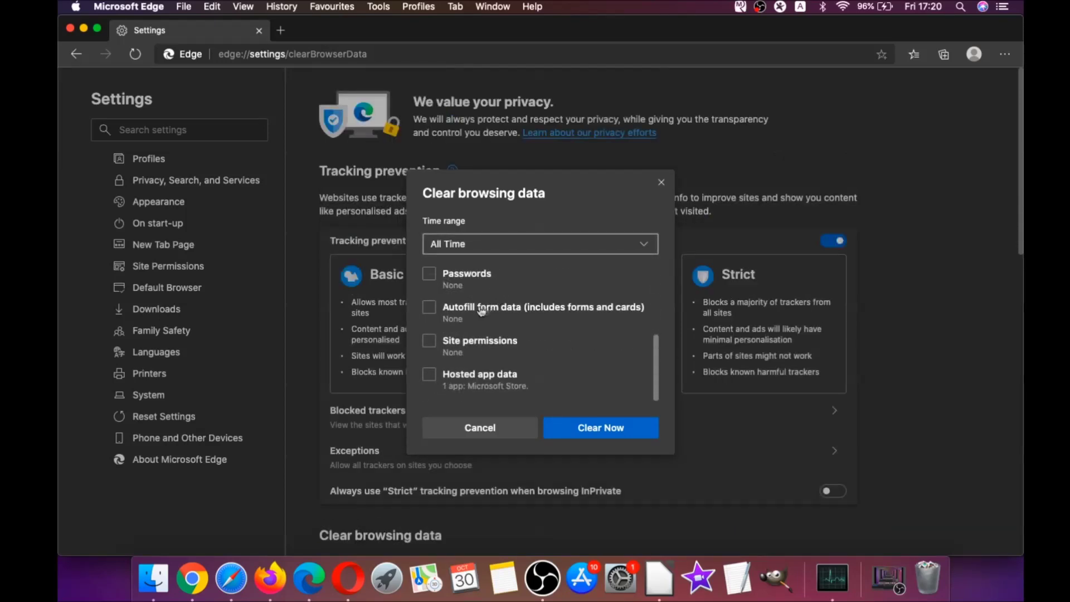
{"action": "left_click", "coordinate": [428, 308]}
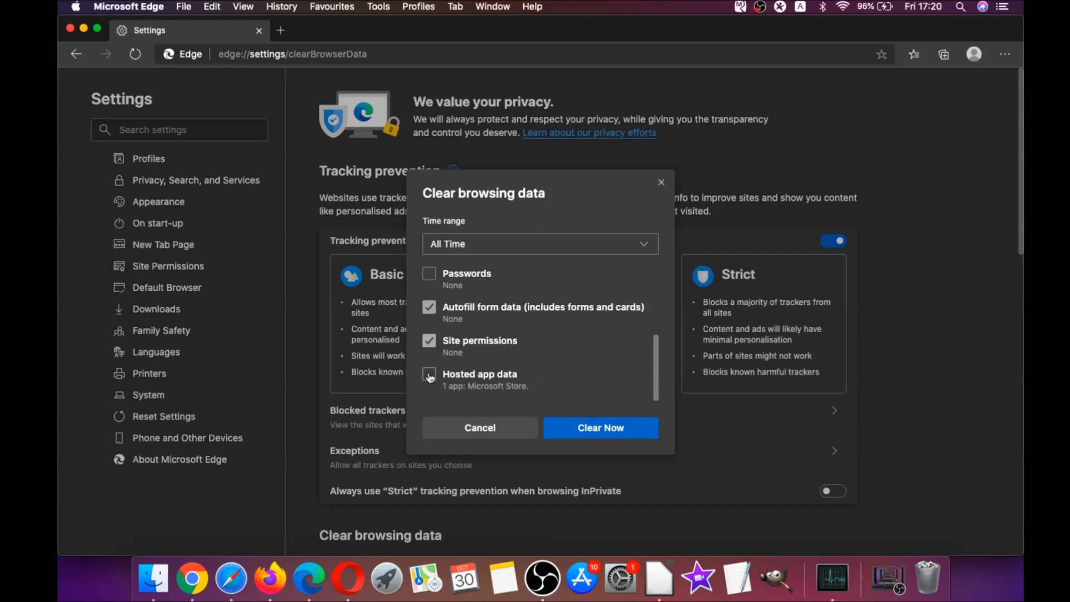
{"action": "left_click", "coordinate": [582, 424]}
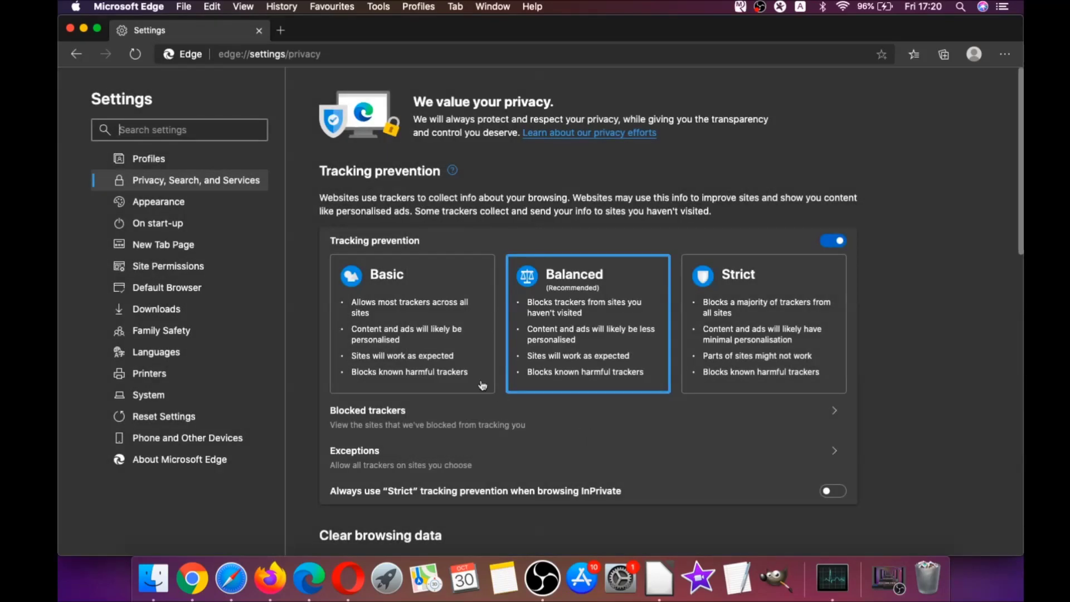
{"action": "left_click", "coordinate": [71, 30]}
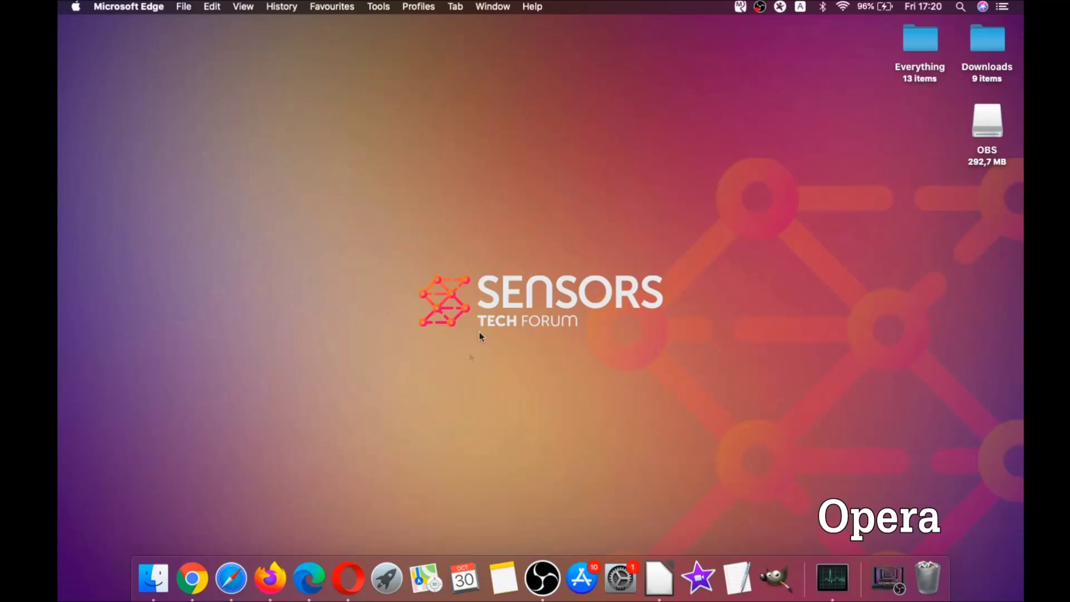
- Launch Opera maximized and load opera://settings/clearBrowserData
{"action": "left_click", "coordinate": [355, 566]}
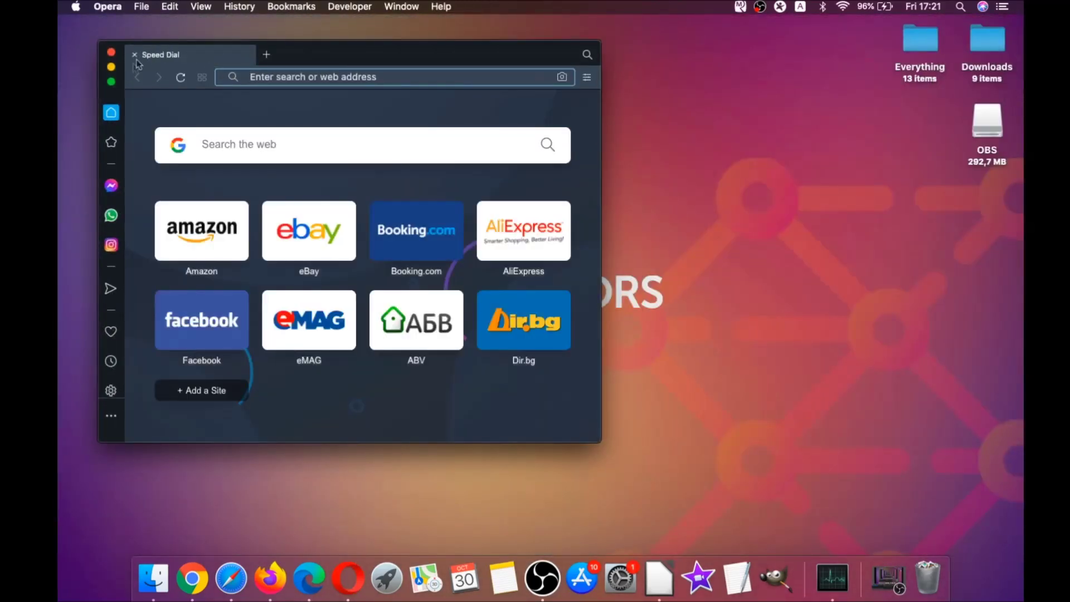
{"action": "left_click", "coordinate": [112, 82]}
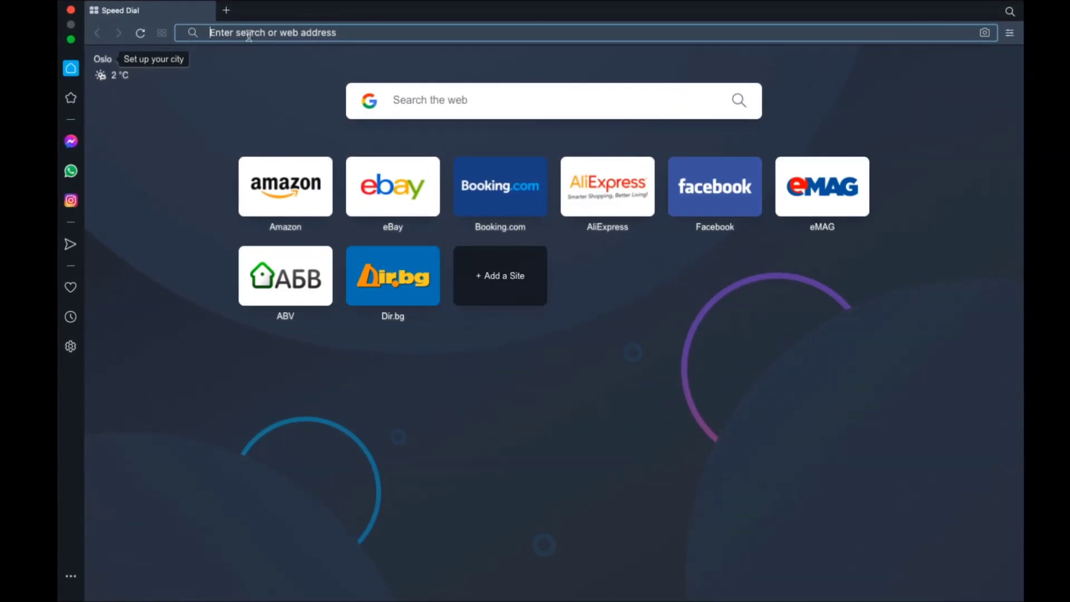
{"action": "type", "text": "opera"}
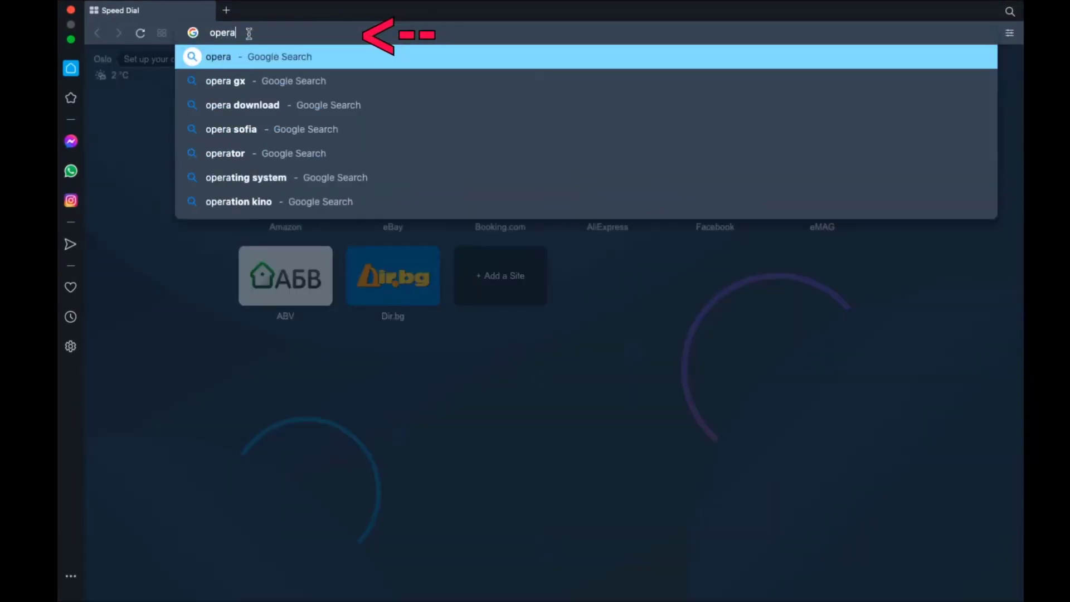
{"action": "type", "text": "://settings/clear"}
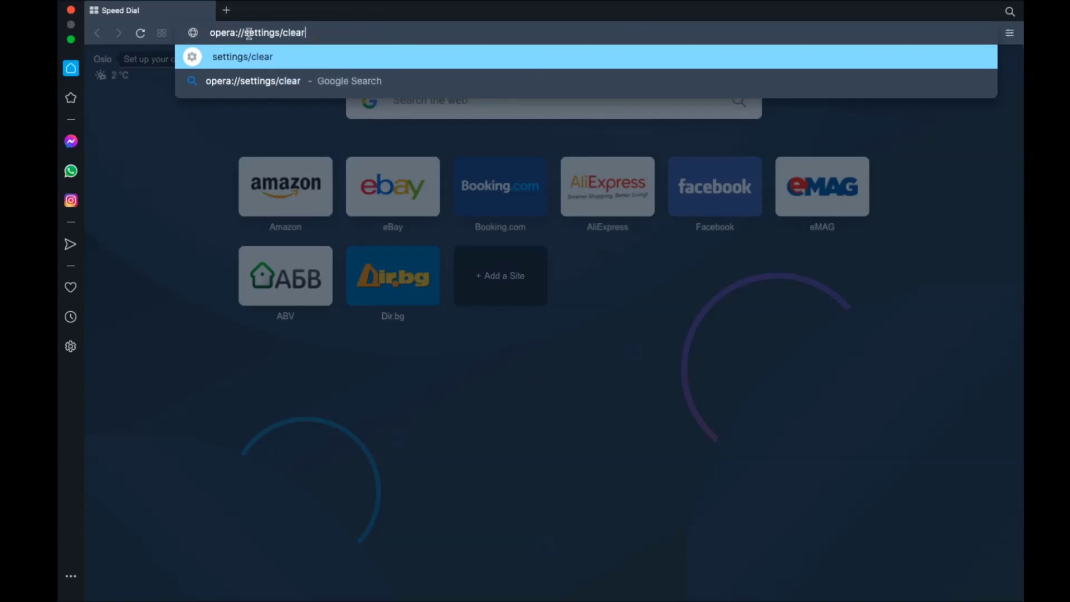
{"action": "type", "text": "Browser"}
{"action": "type", "text": "Data"}
{"action": "key", "text": "Return"}
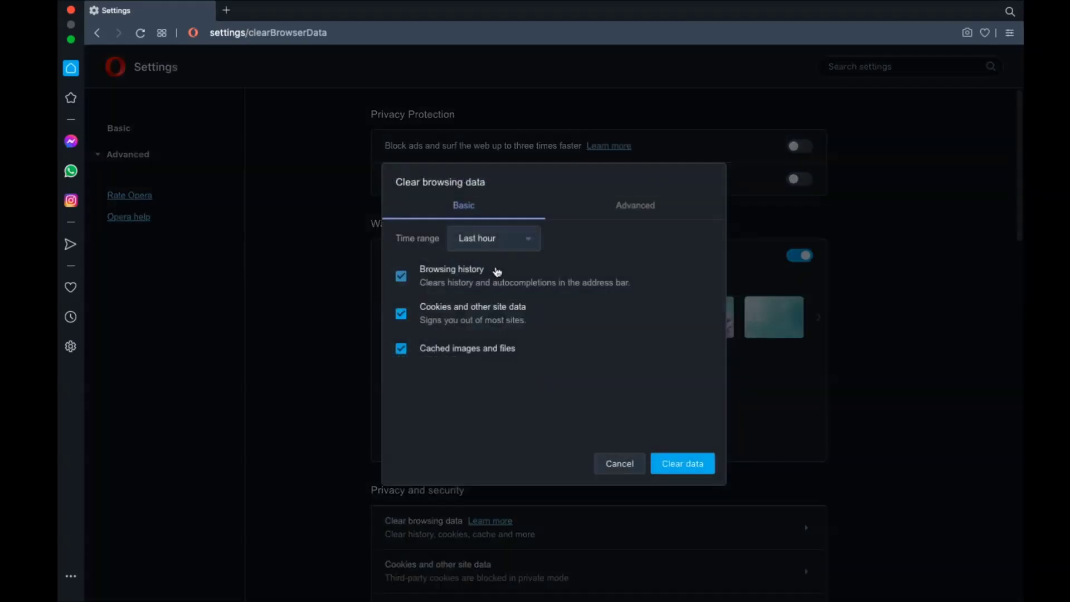
- In Advanced, clear All time data including autofill form data and hosted app data
{"action": "left_click", "coordinate": [510, 245]}
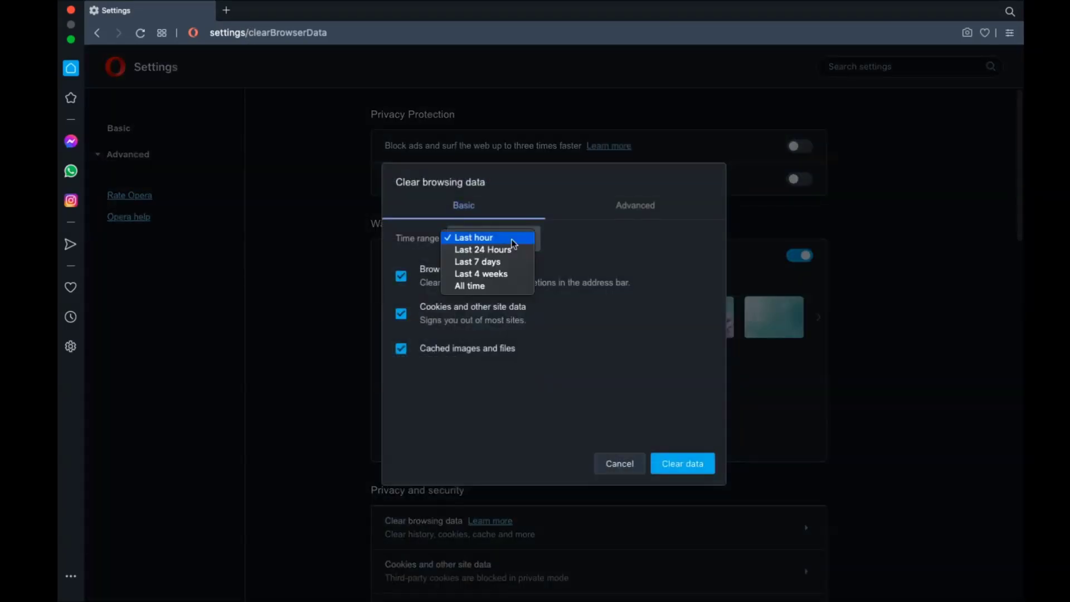
{"action": "left_click", "coordinate": [605, 212]}
{"action": "left_click", "coordinate": [627, 210]}
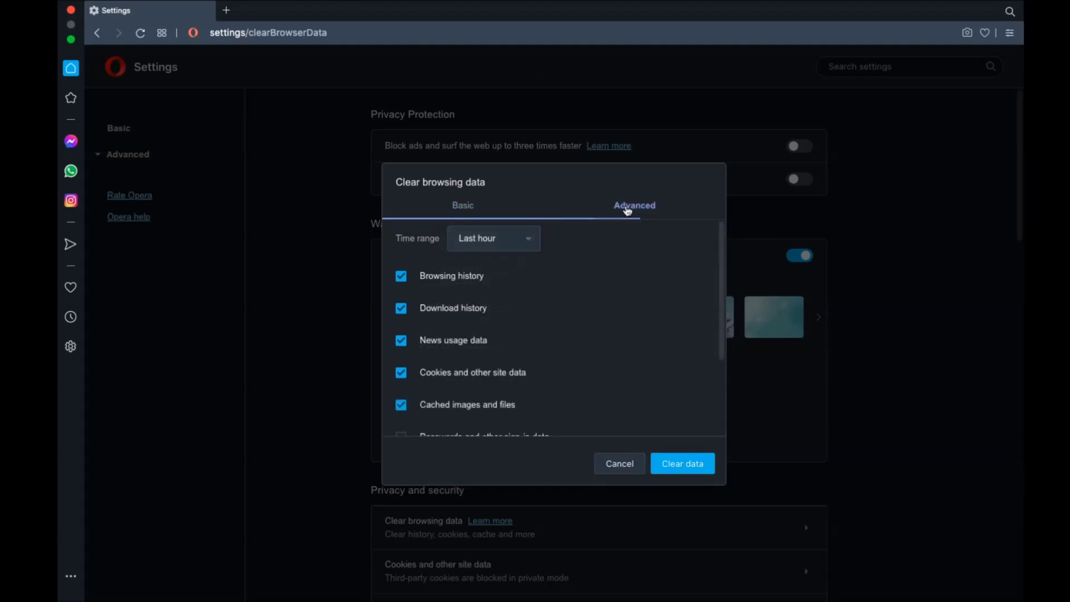
{"action": "left_click", "coordinate": [520, 243]}
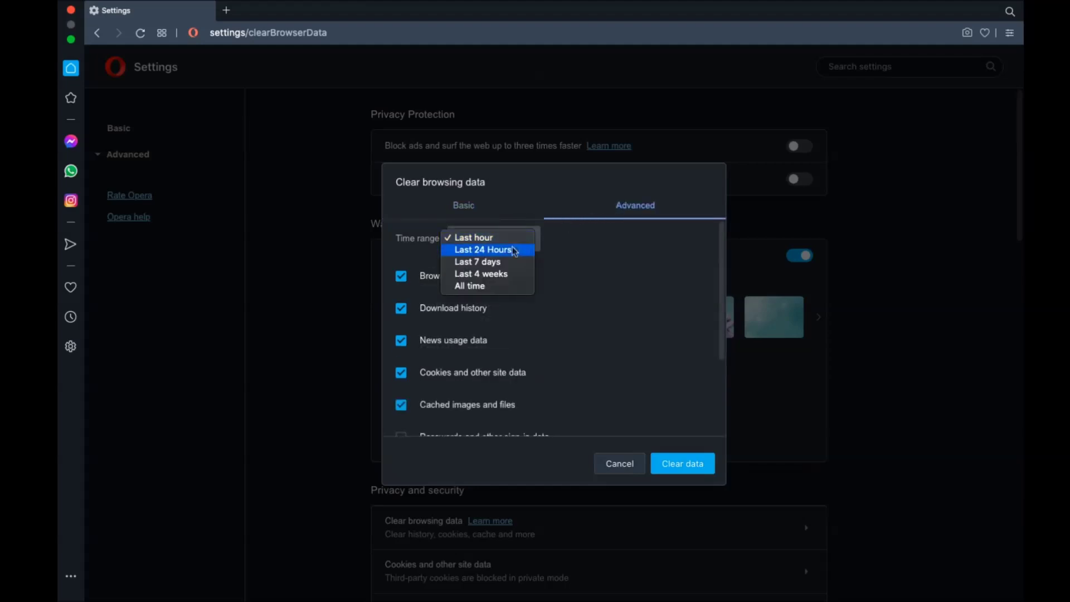
{"action": "left_click", "coordinate": [493, 286]}
{"action": "scroll", "coordinate": [490, 285], "scroll_direction": "down", "scroll_amount": 1}
{"action": "scroll", "coordinate": [490, 290], "scroll_direction": "down", "scroll_amount": 2}
{"action": "left_click", "coordinate": [432, 361]}
{"action": "left_click", "coordinate": [433, 422]}
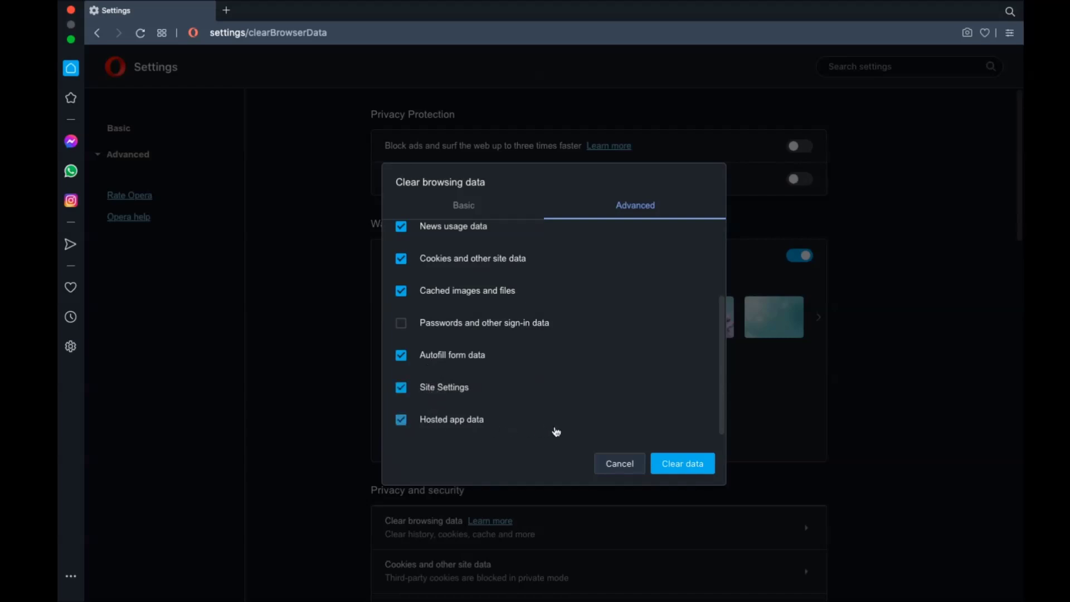
{"action": "left_click", "coordinate": [681, 467]}
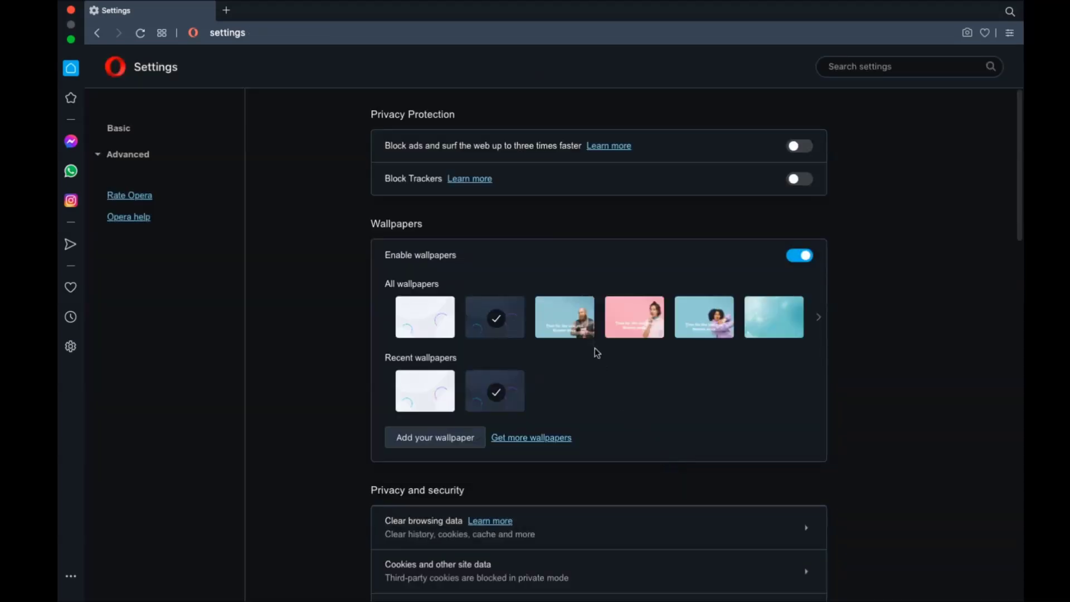